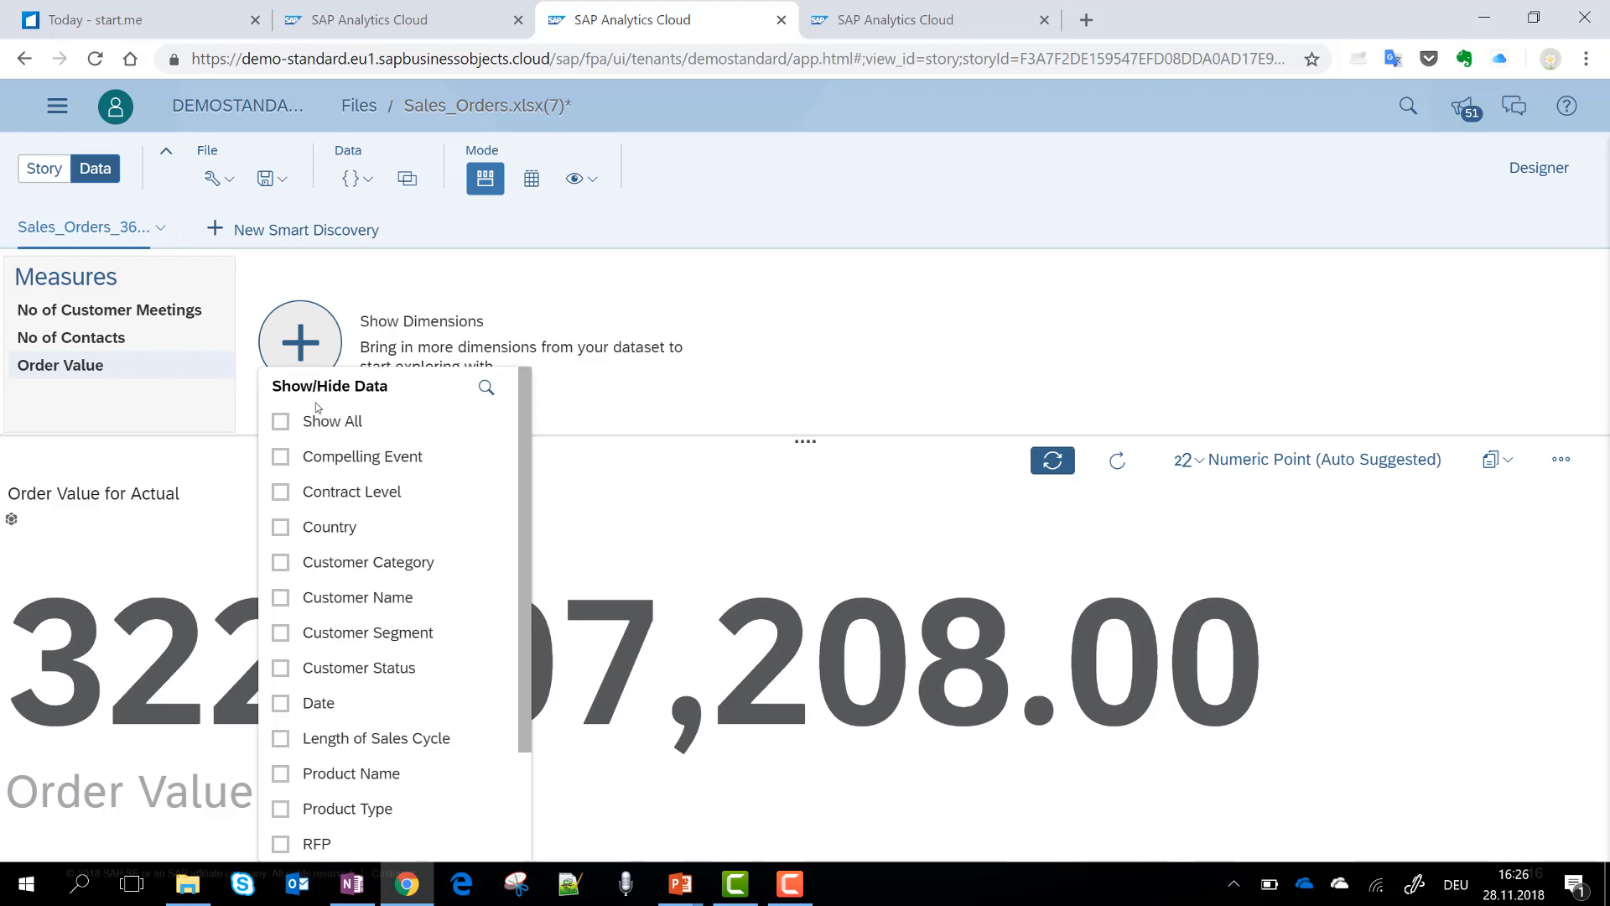
- Show all dimensions of the sales orders dataset and chart Order Value broken down by Date and Customer Status
{"action": "left_click", "coordinate": [311, 422]}
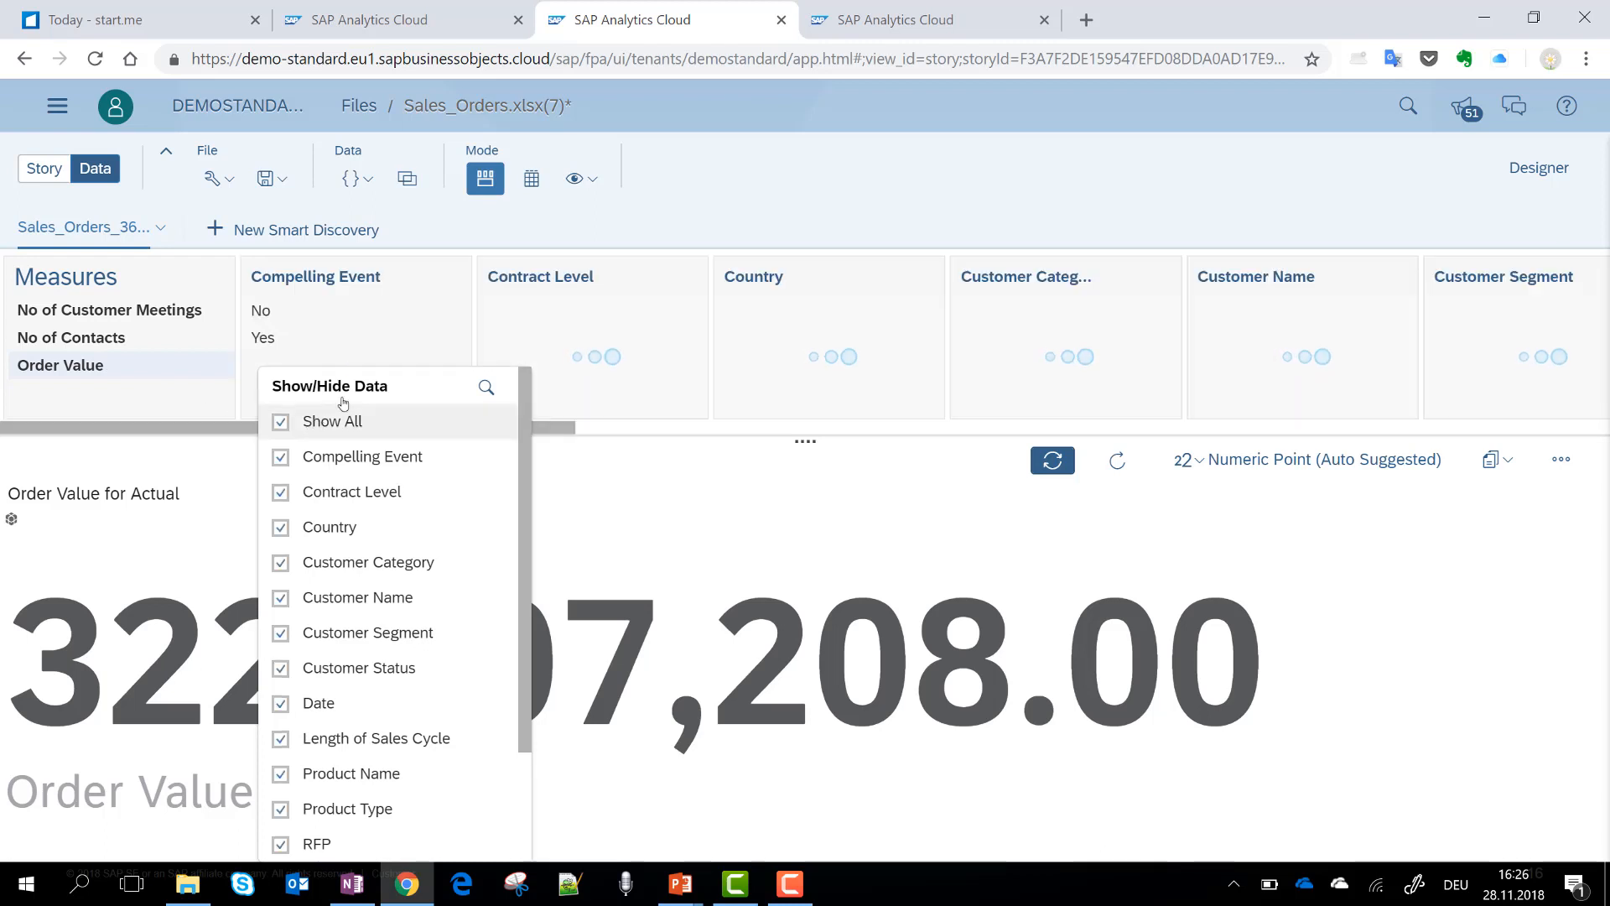
{"action": "left_click", "coordinate": [559, 434]}
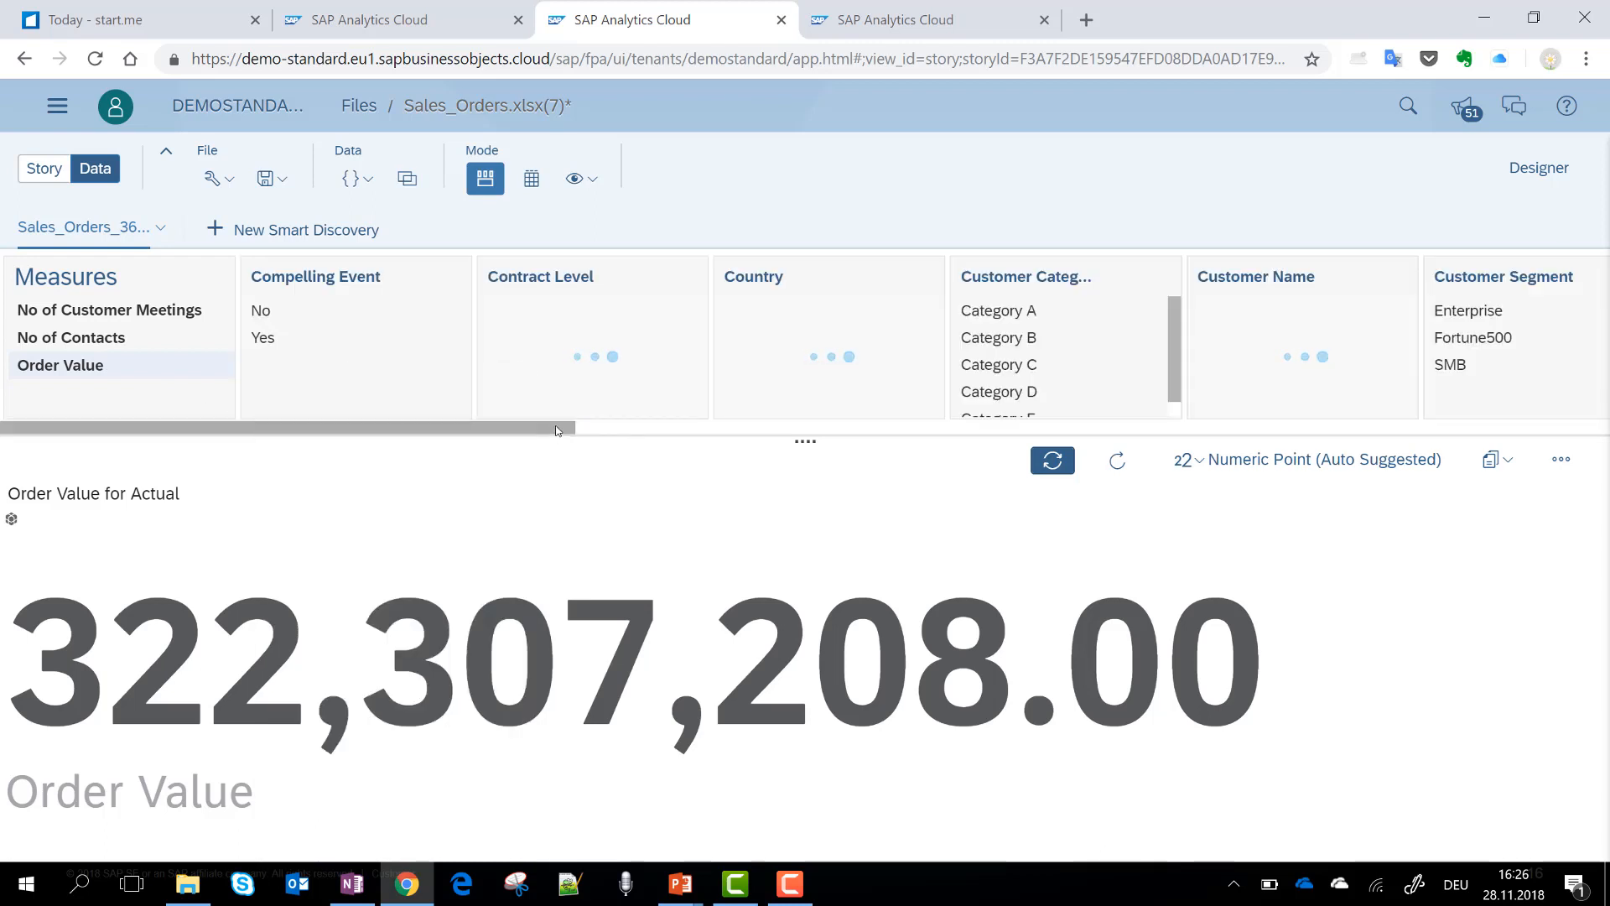
{"action": "left_click_drag", "start_coordinate": [560, 433], "coordinate": [848, 406]}
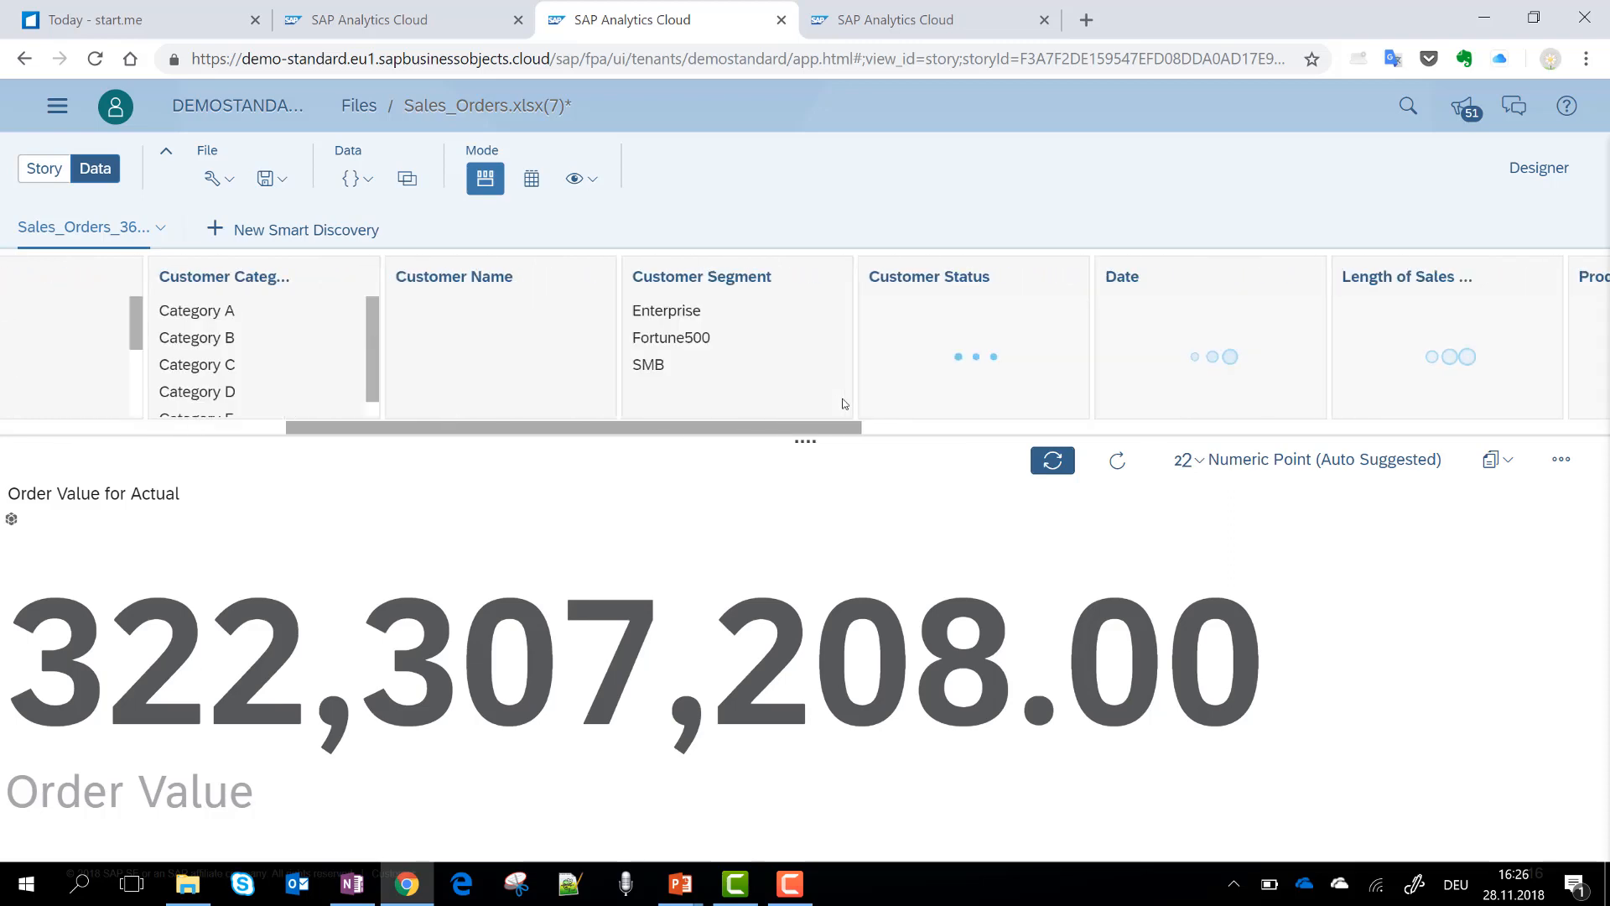
{"action": "left_click", "coordinate": [1119, 283]}
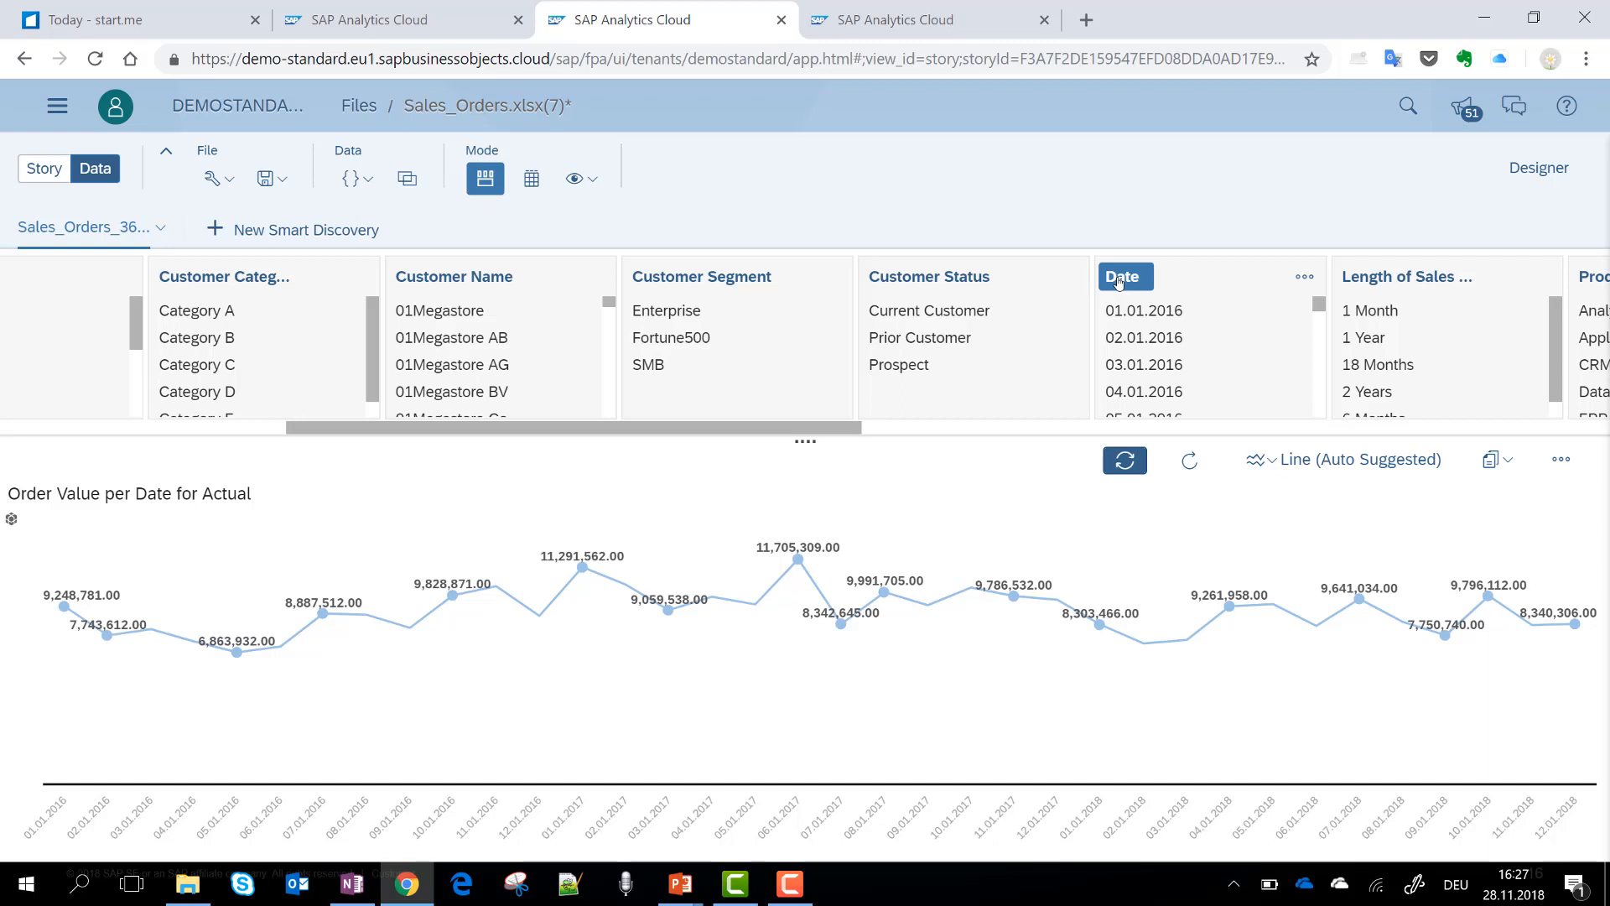
{"action": "left_click", "coordinate": [961, 282]}
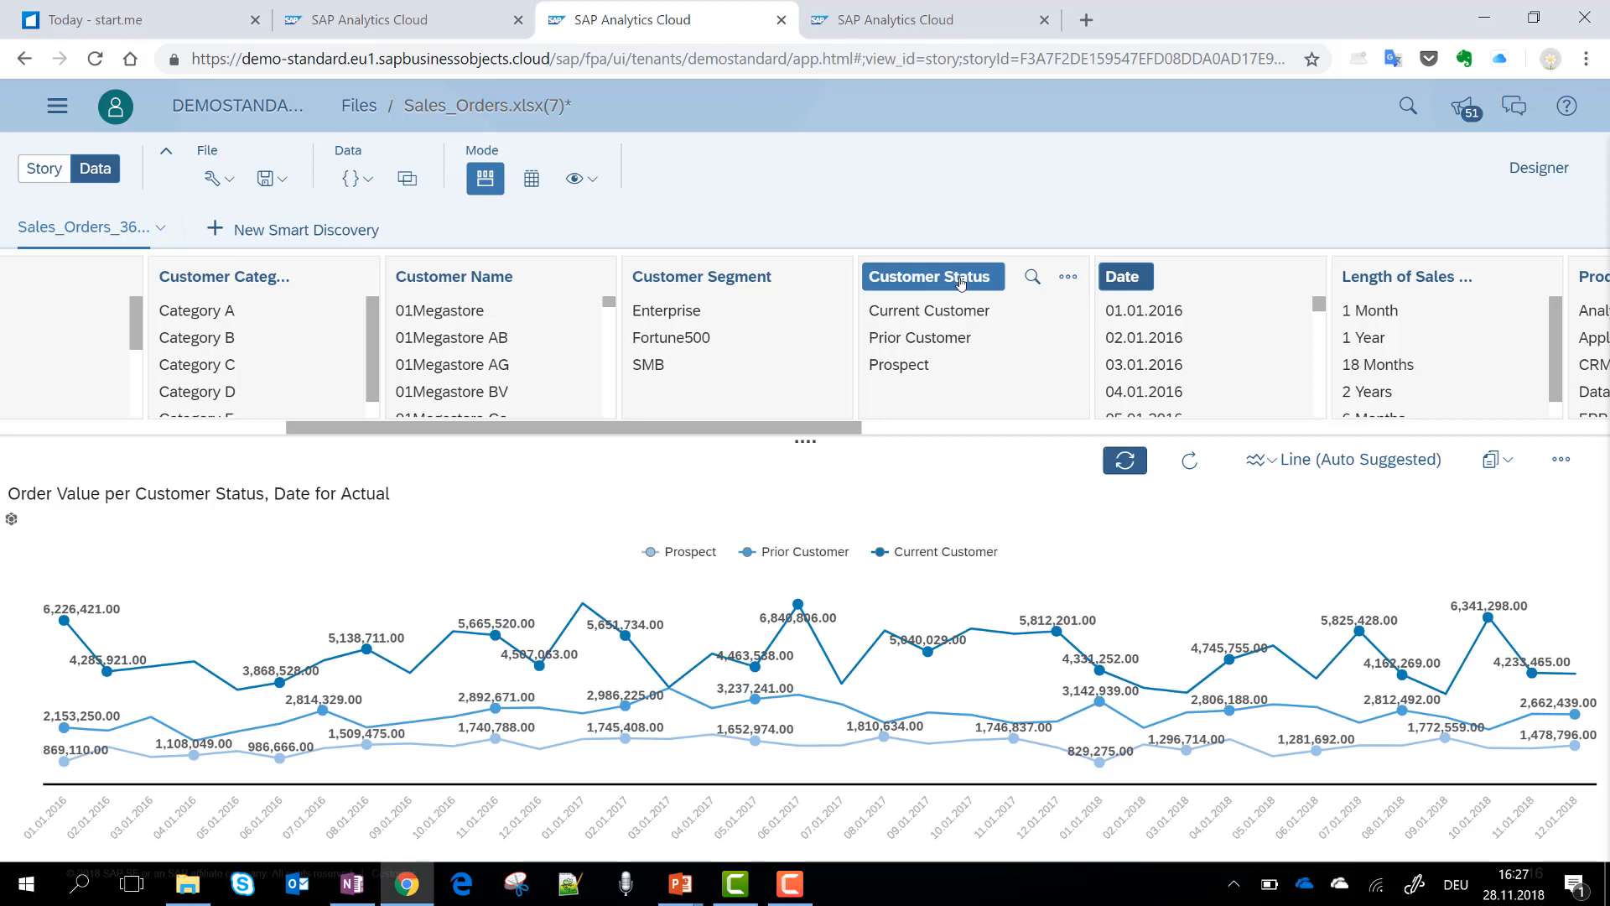
- Remove Date from the breakdown and copy the Order Value per Customer Status chart to a new canvas page
{"action": "left_click", "coordinate": [1142, 285]}
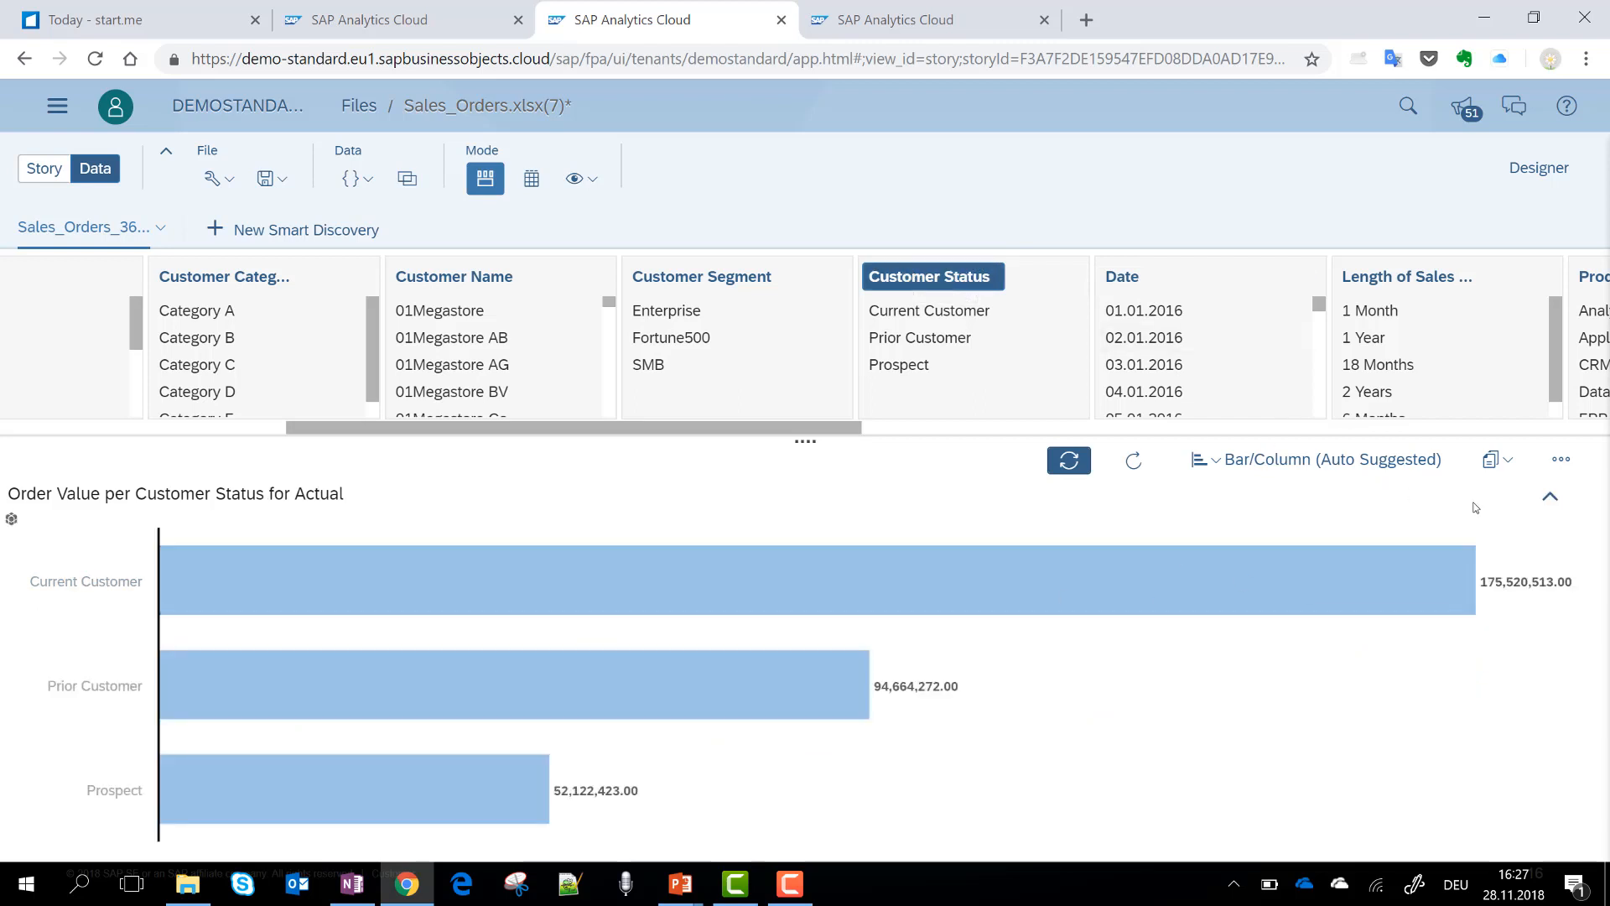
{"action": "left_click", "coordinate": [1495, 459]}
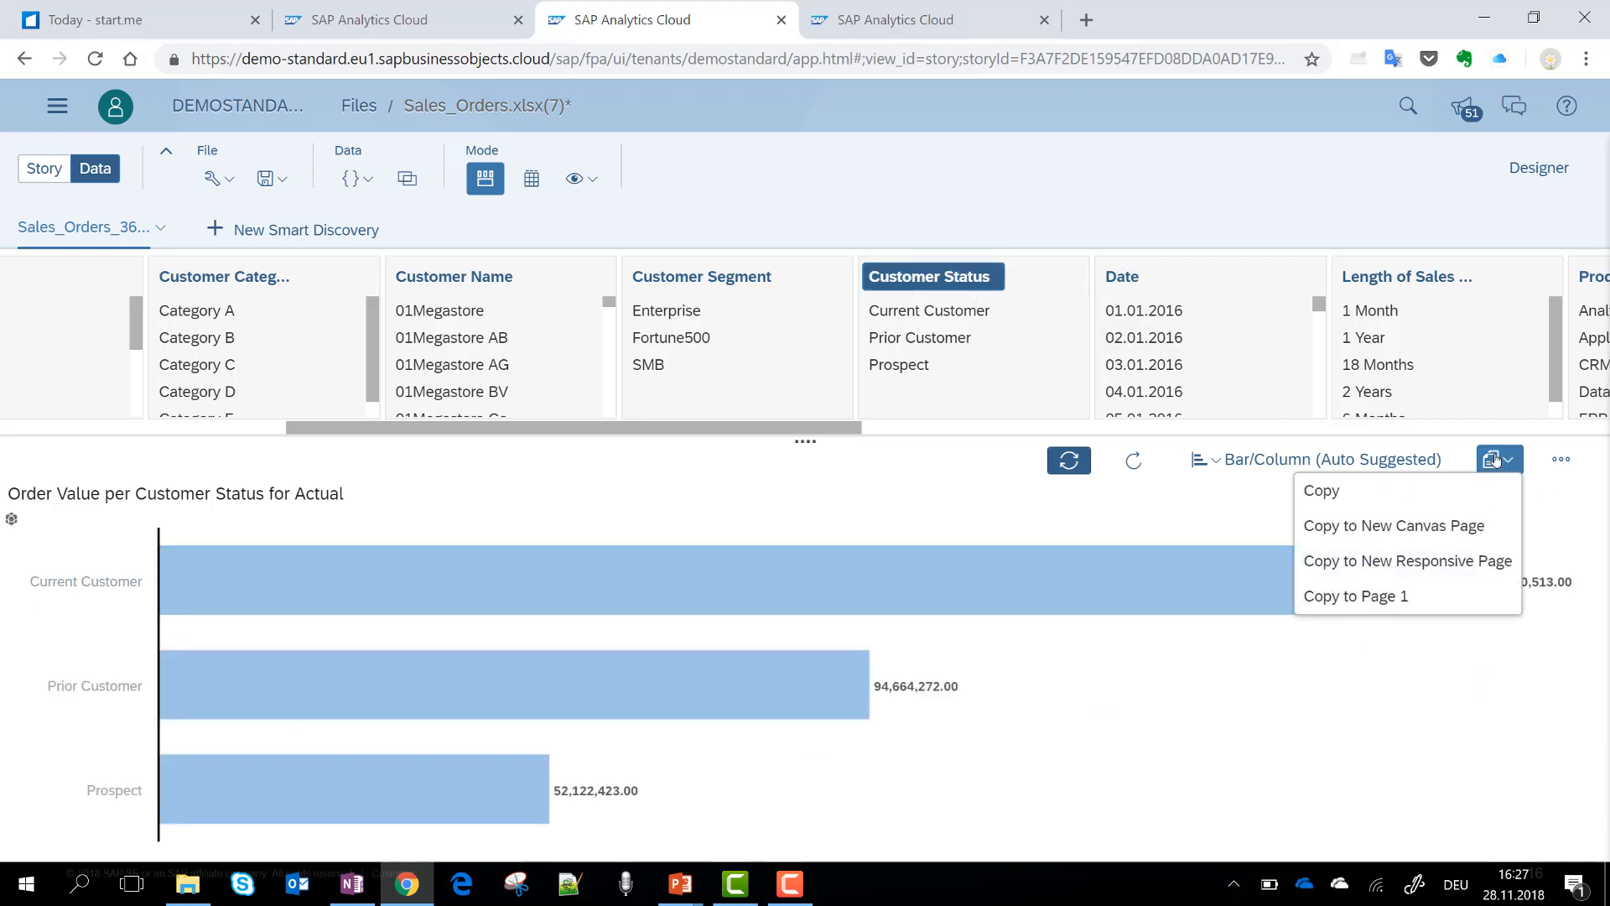
{"action": "left_click", "coordinate": [1457, 528]}
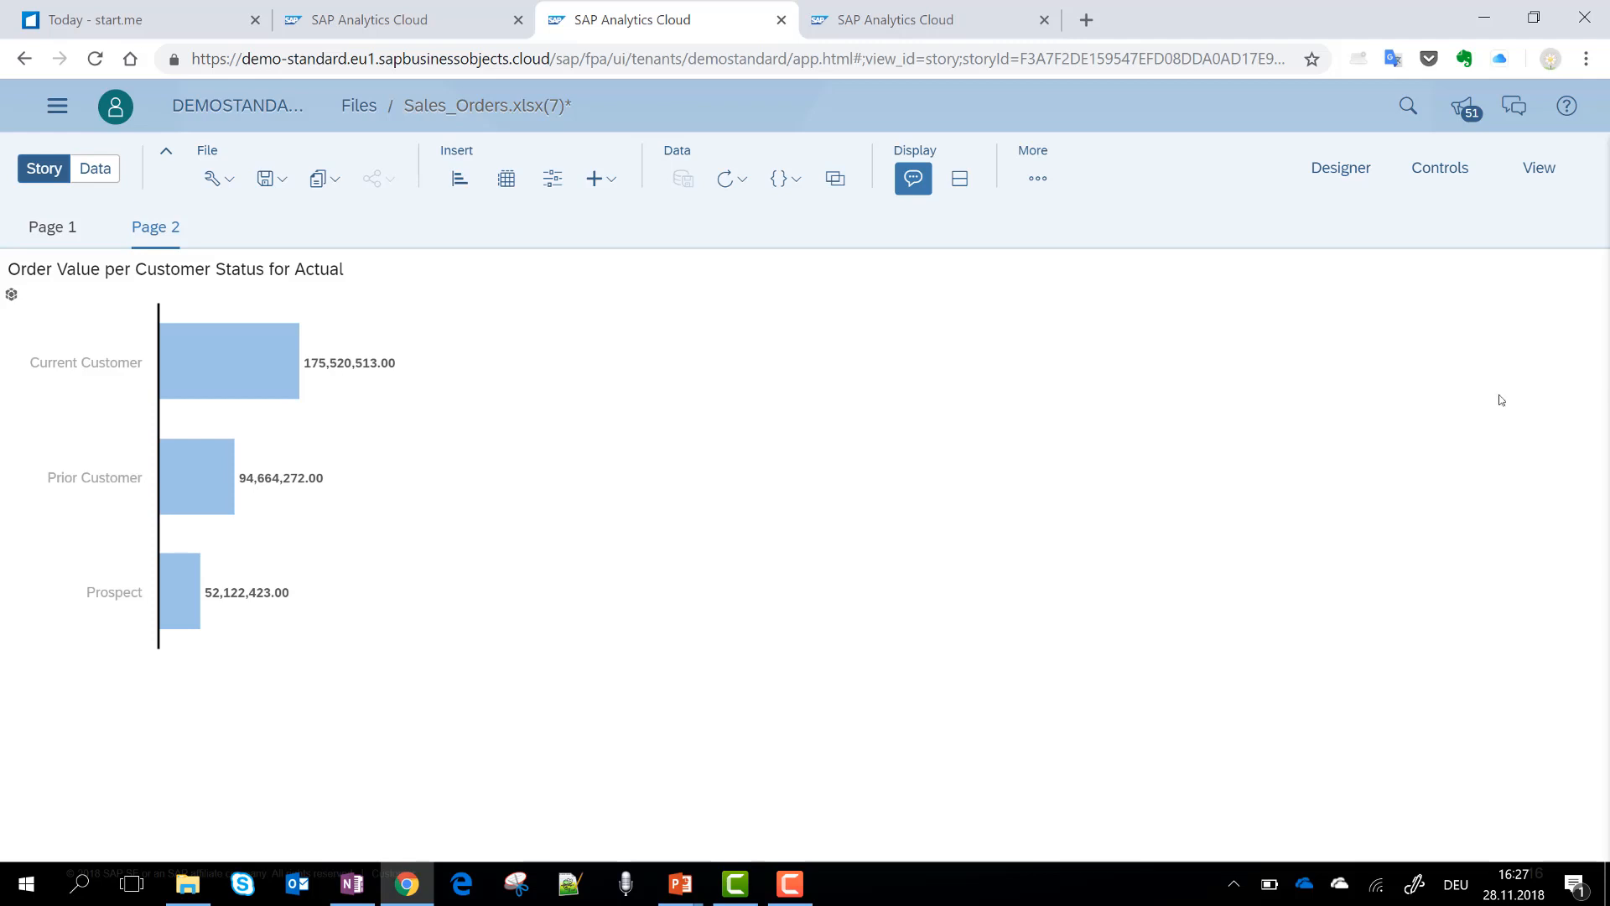
- Add Smart Insights to the Order Value per Customer Status chart
{"action": "left_click", "coordinate": [365, 344]}
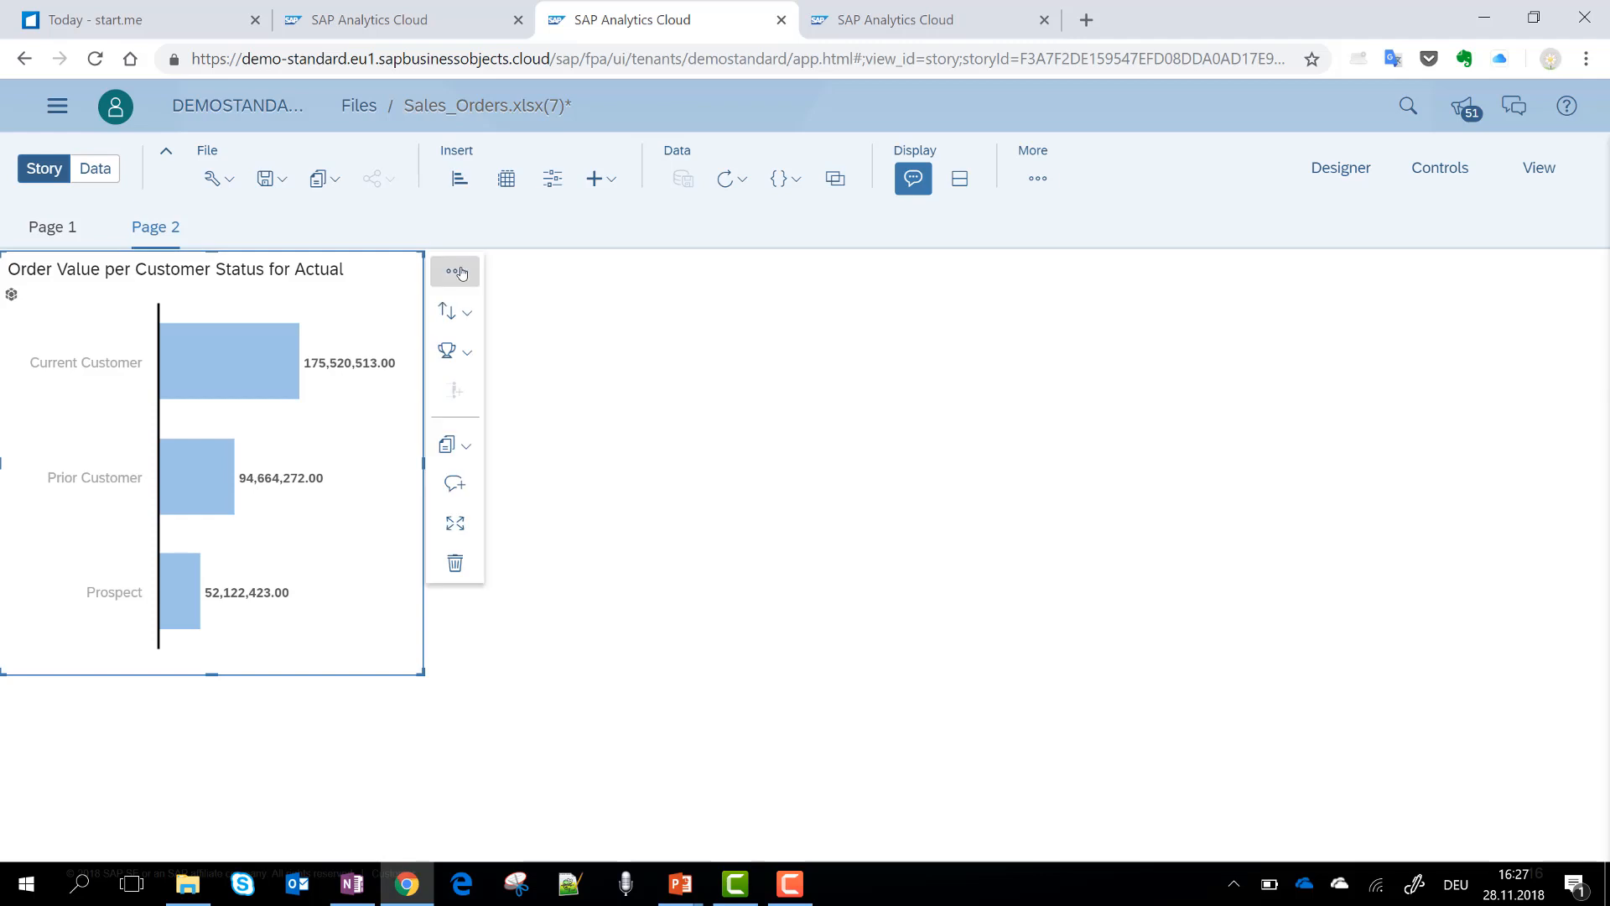
{"action": "left_click", "coordinate": [458, 271]}
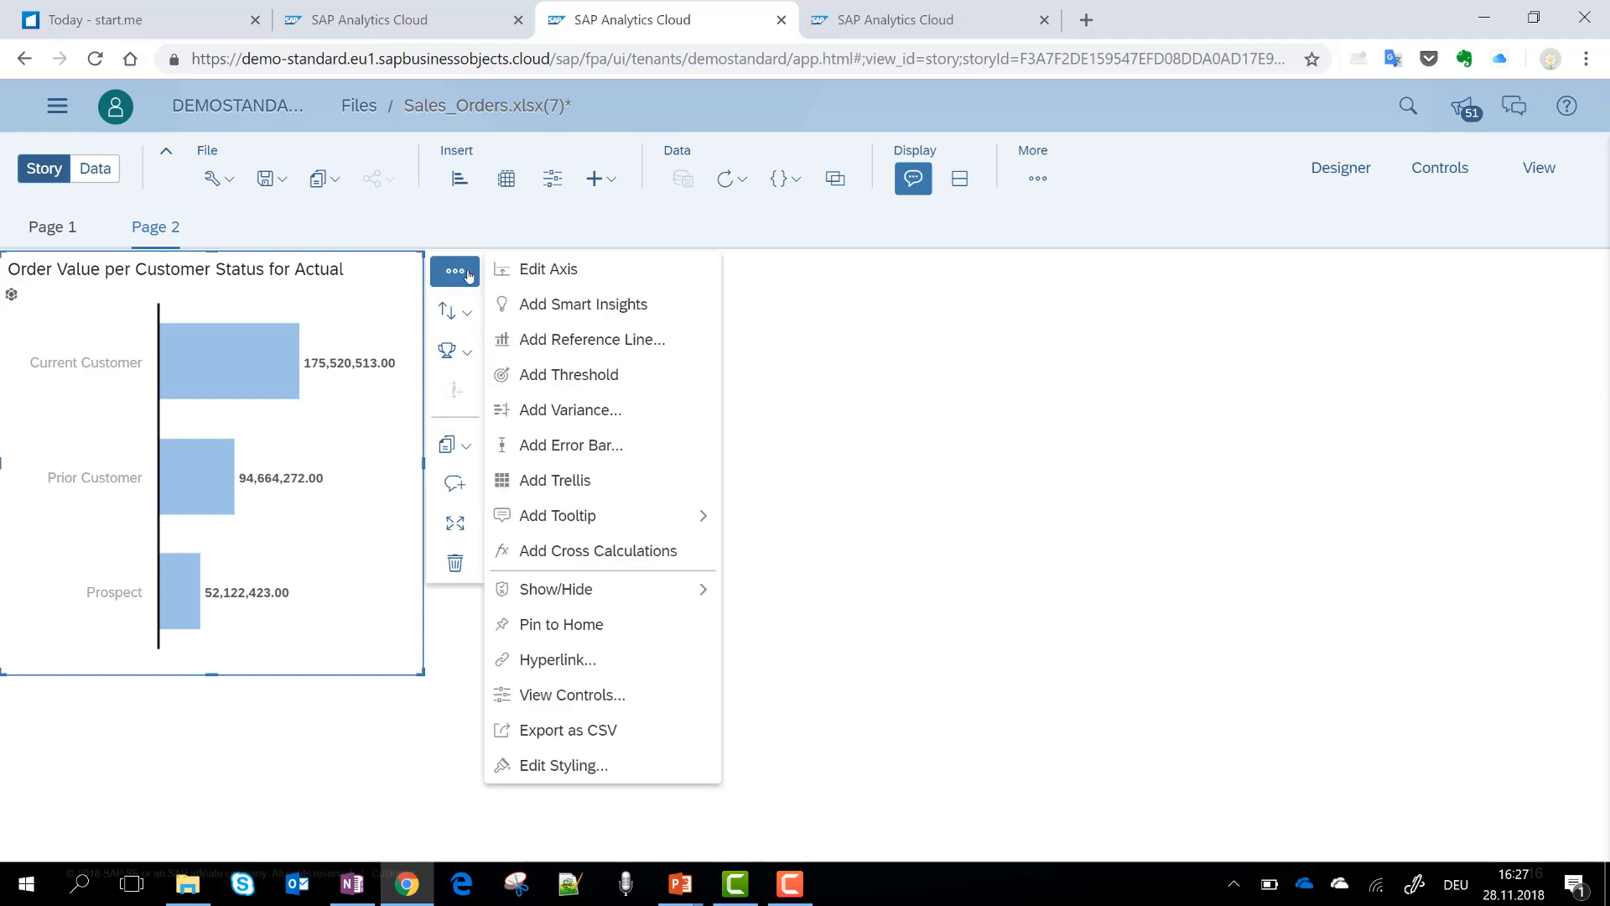
{"action": "left_click", "coordinate": [576, 306]}
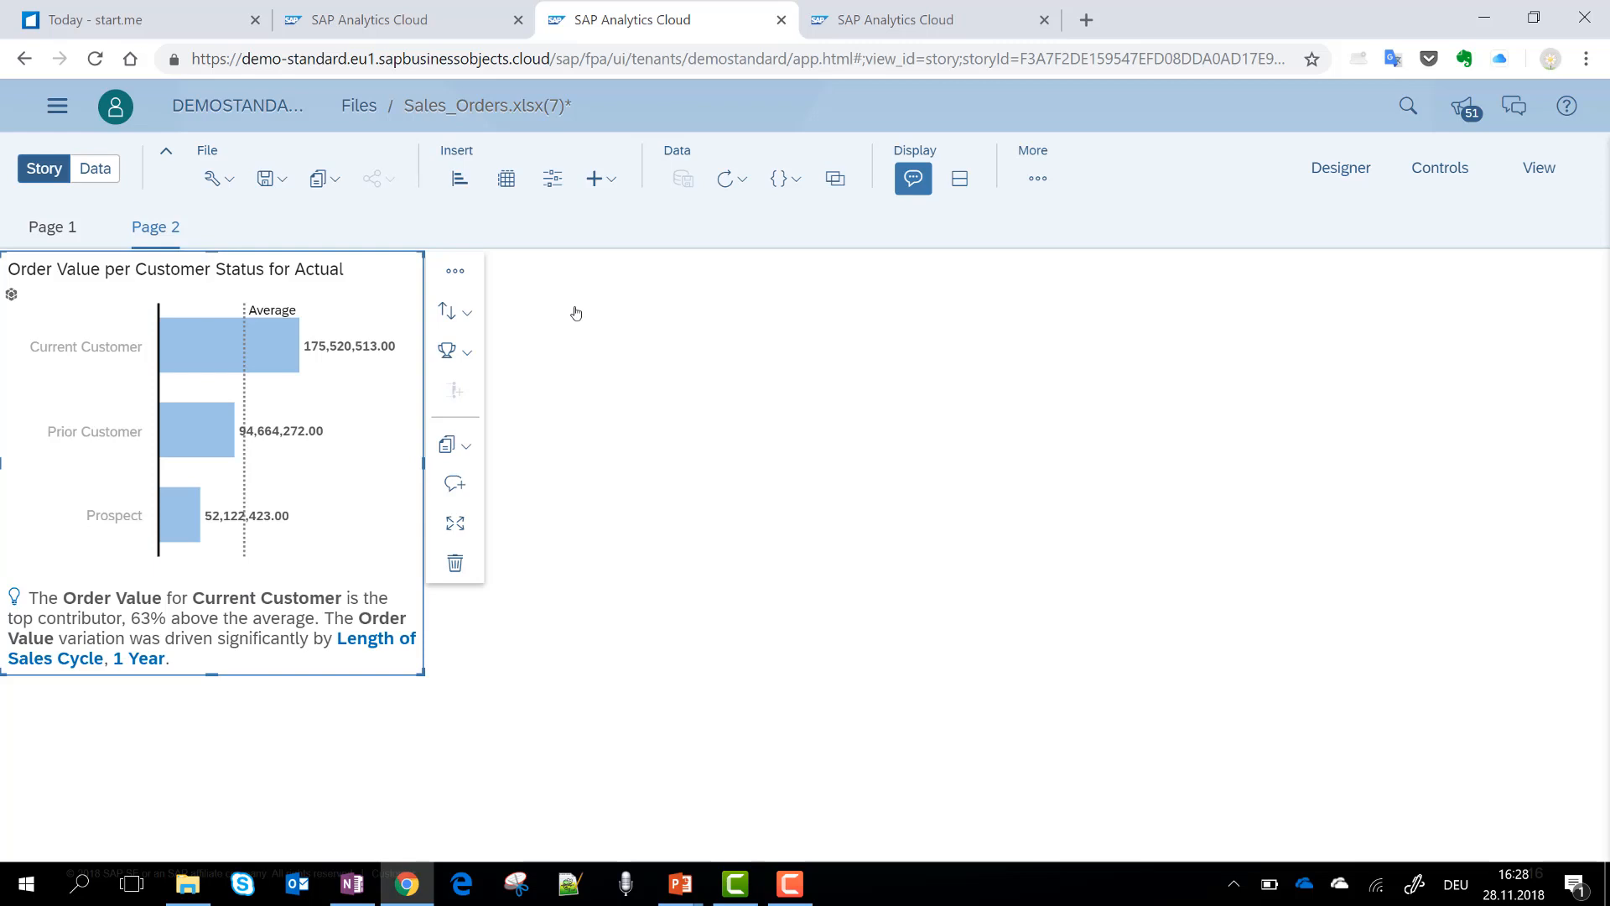
- Explore the top contributors to Current Customer Order Value from the chart's insight and add the Contract Level contributor as a chart
{"action": "left_click", "coordinate": [384, 645]}
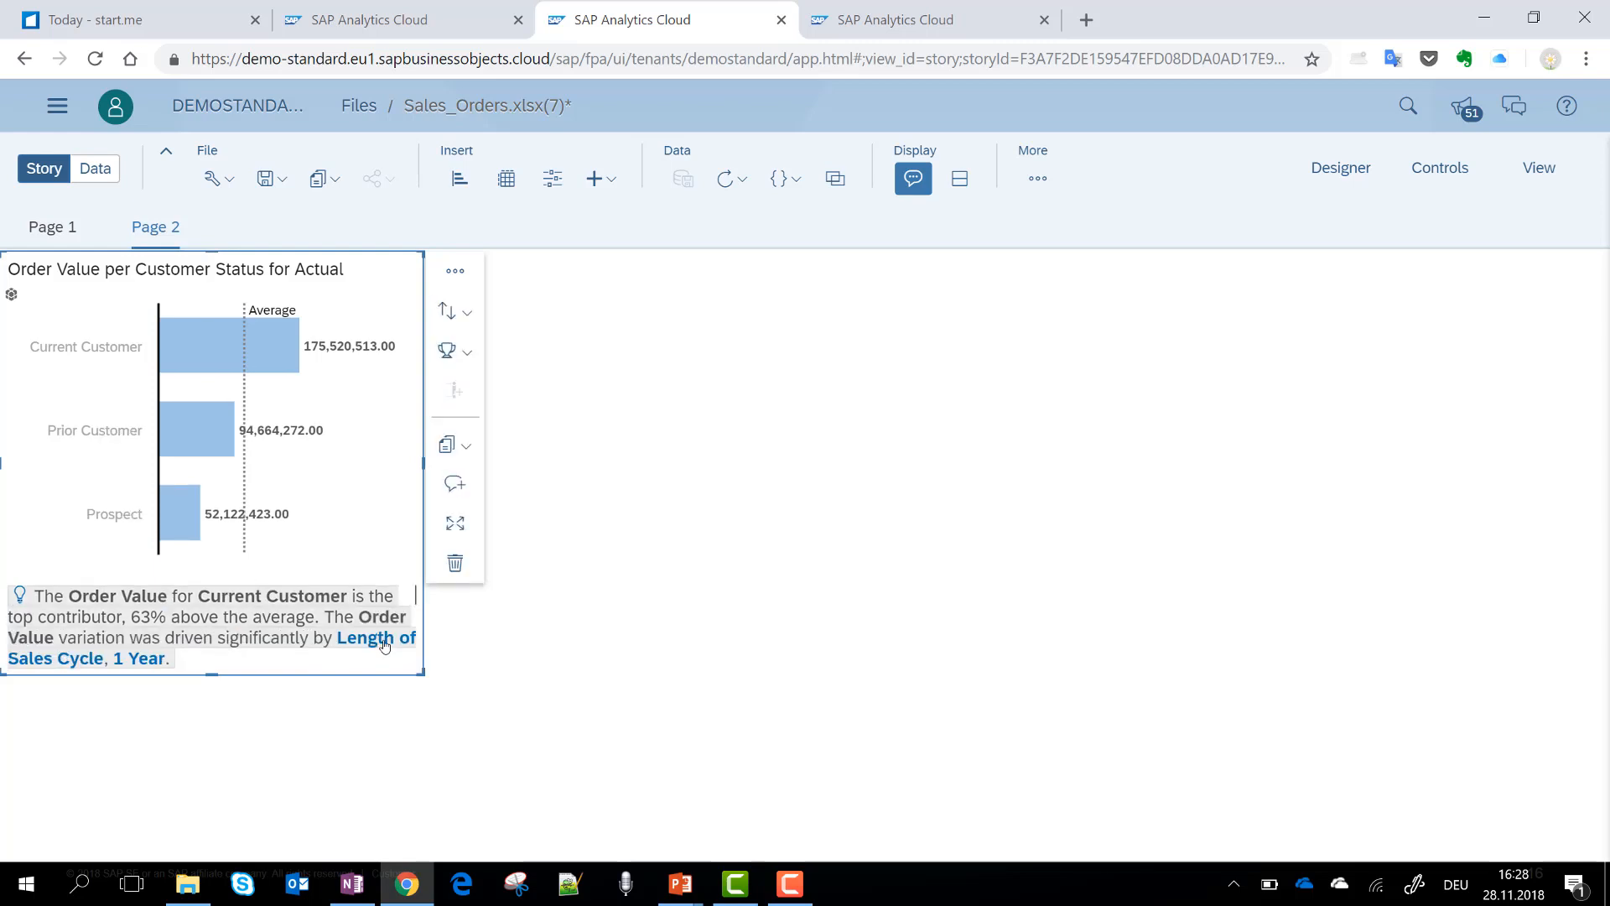
{"action": "left_click", "coordinate": [381, 642]}
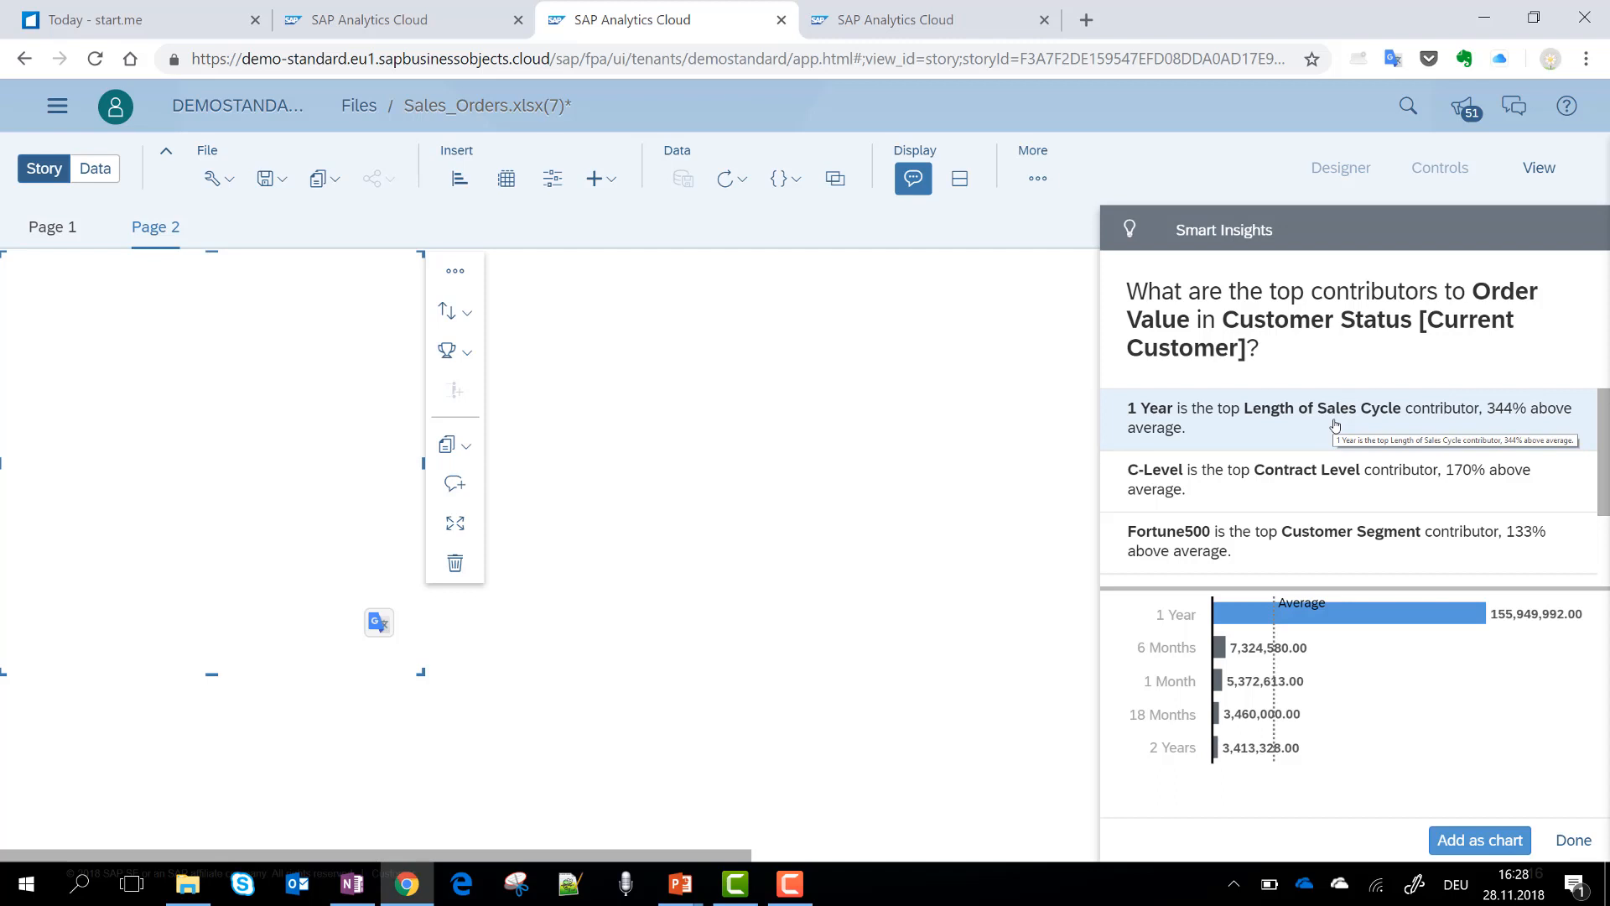
{"action": "mouse_move", "coordinate": [1362, 617]}
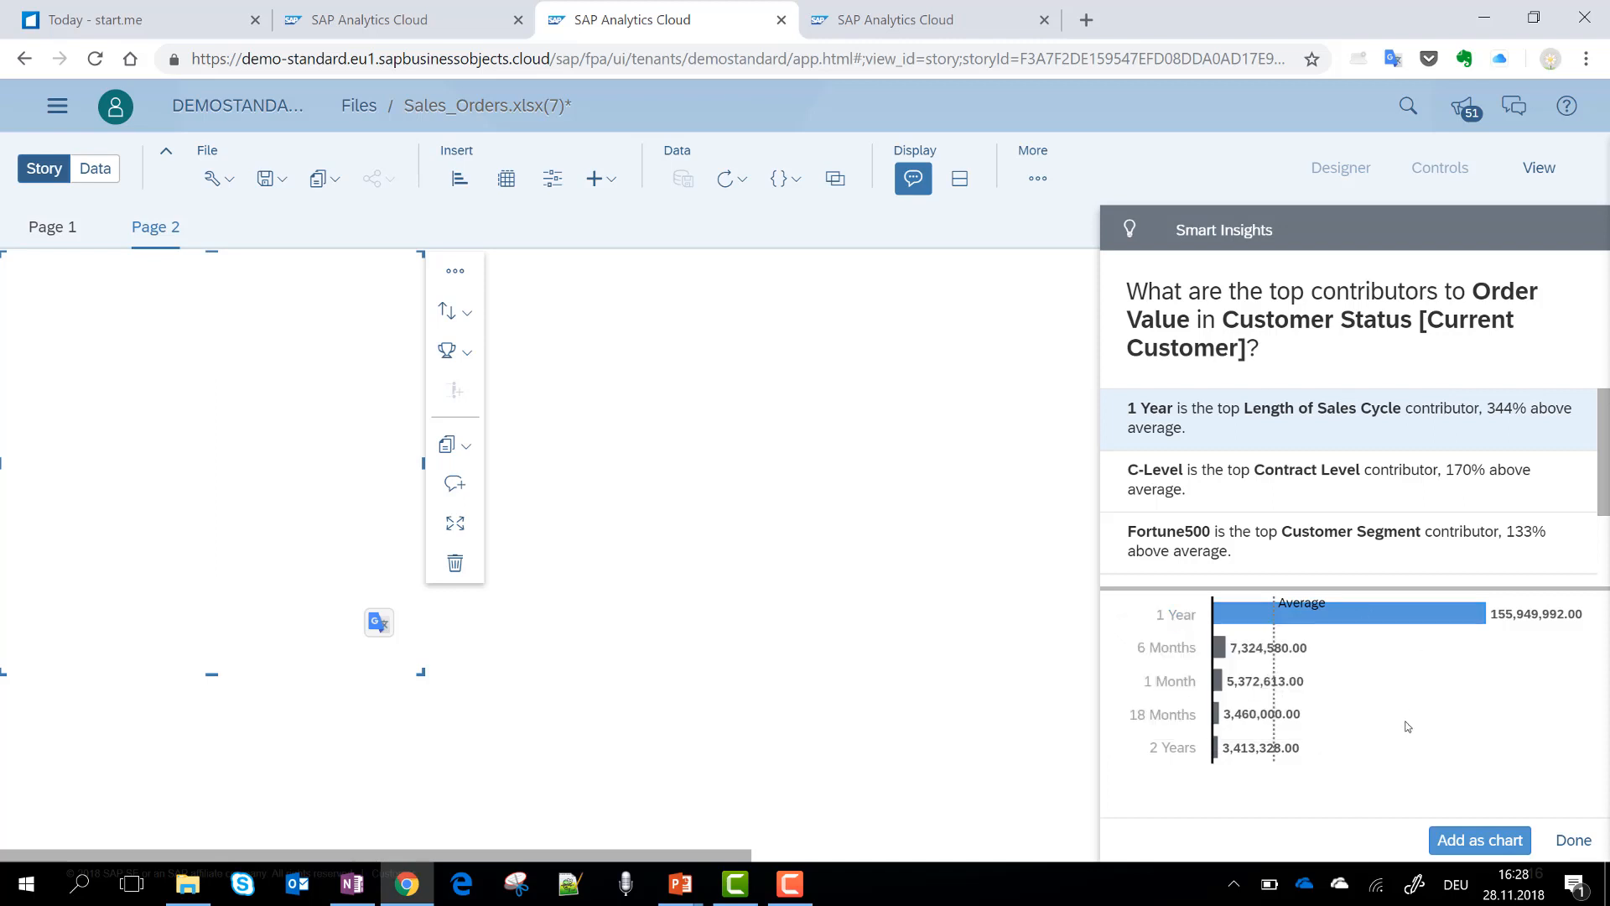
{"action": "left_click", "coordinate": [1267, 468]}
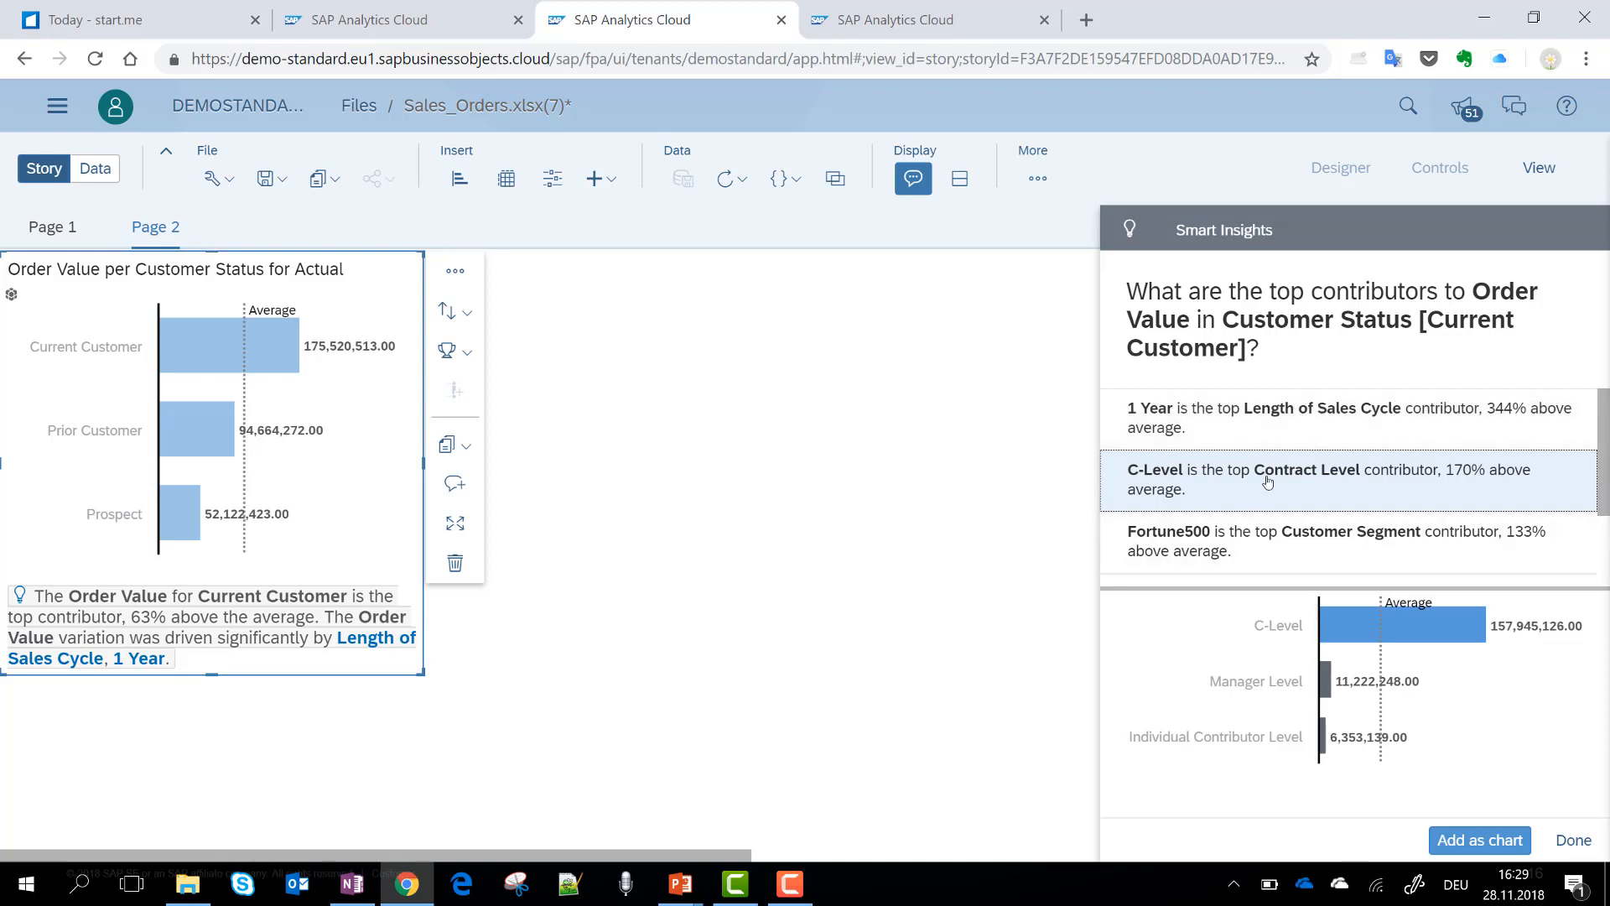
{"action": "mouse_move", "coordinate": [1454, 622]}
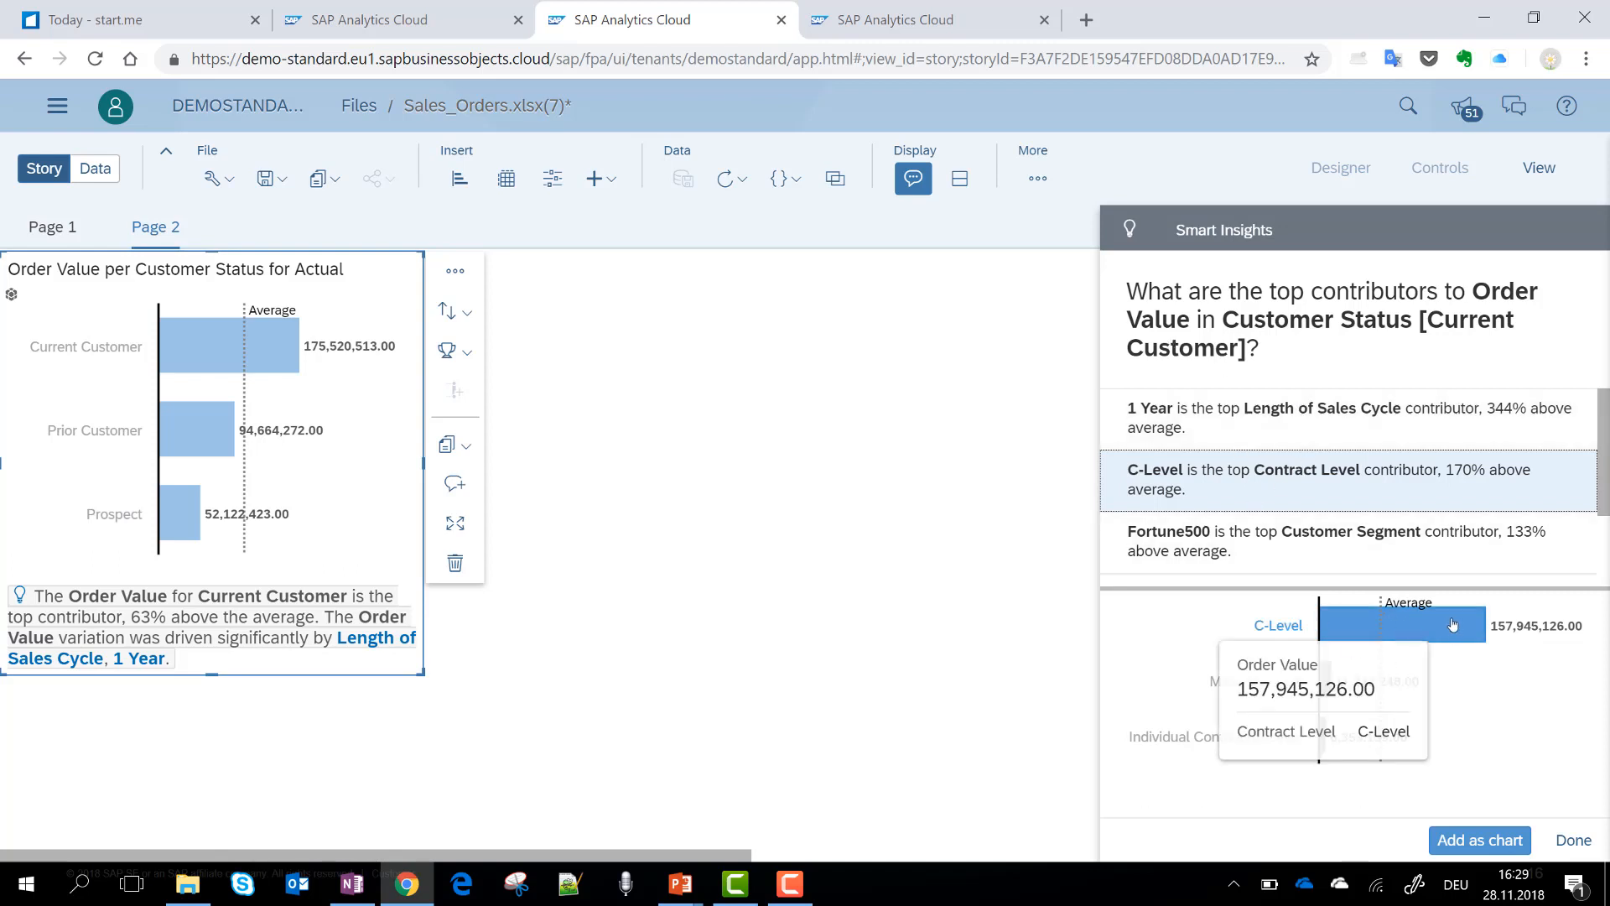
{"action": "left_click", "coordinate": [1501, 840]}
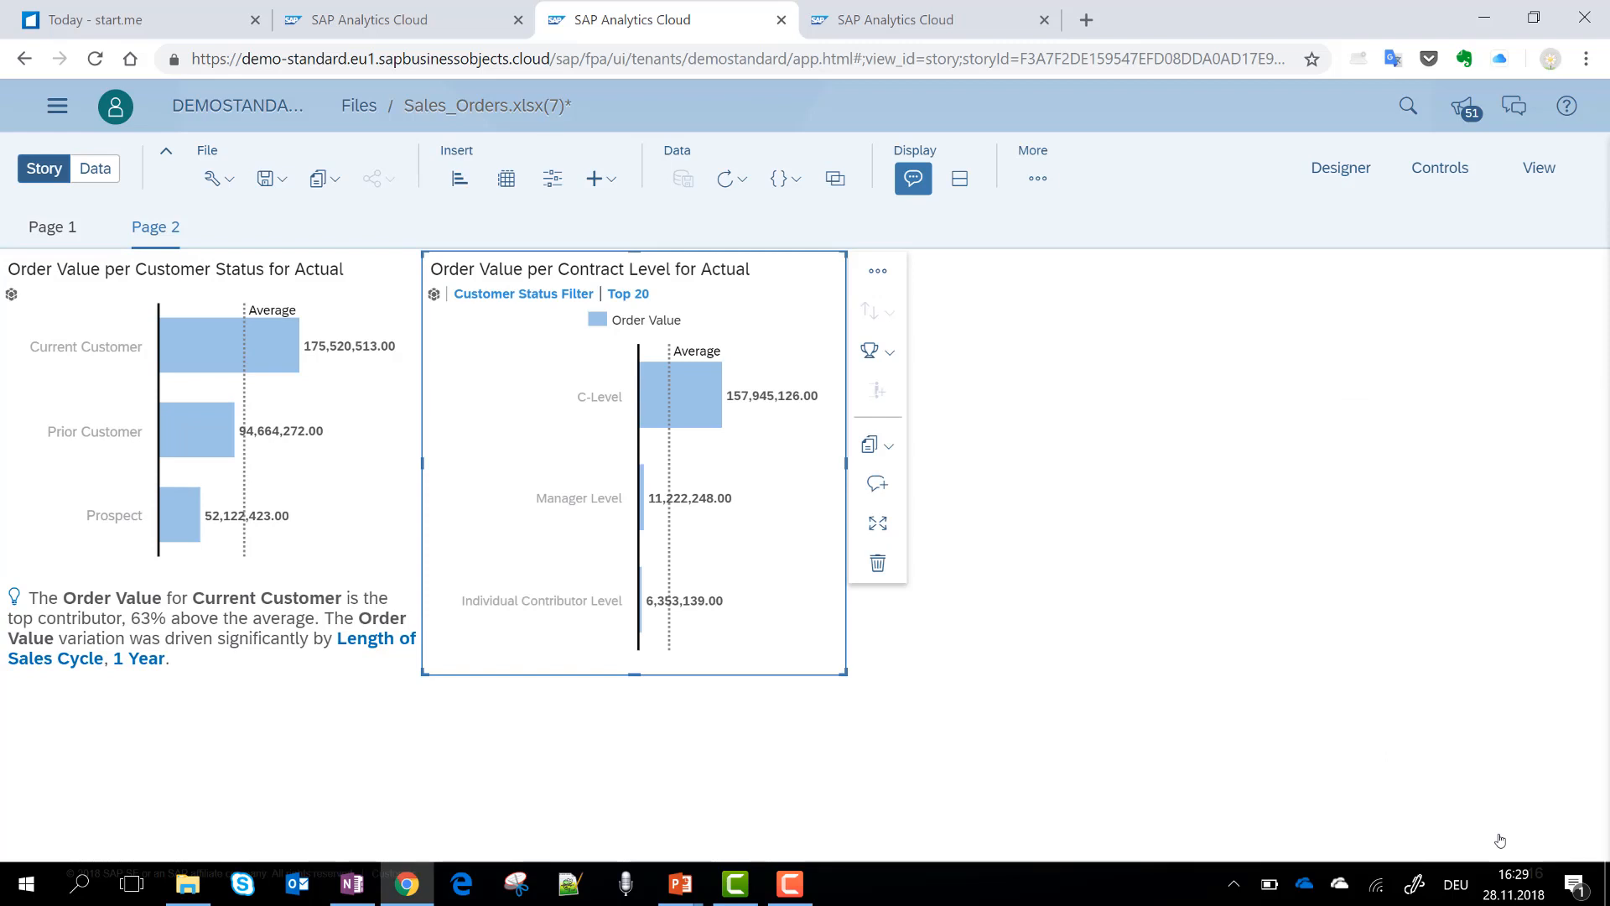
{"action": "left_click", "coordinate": [878, 270]}
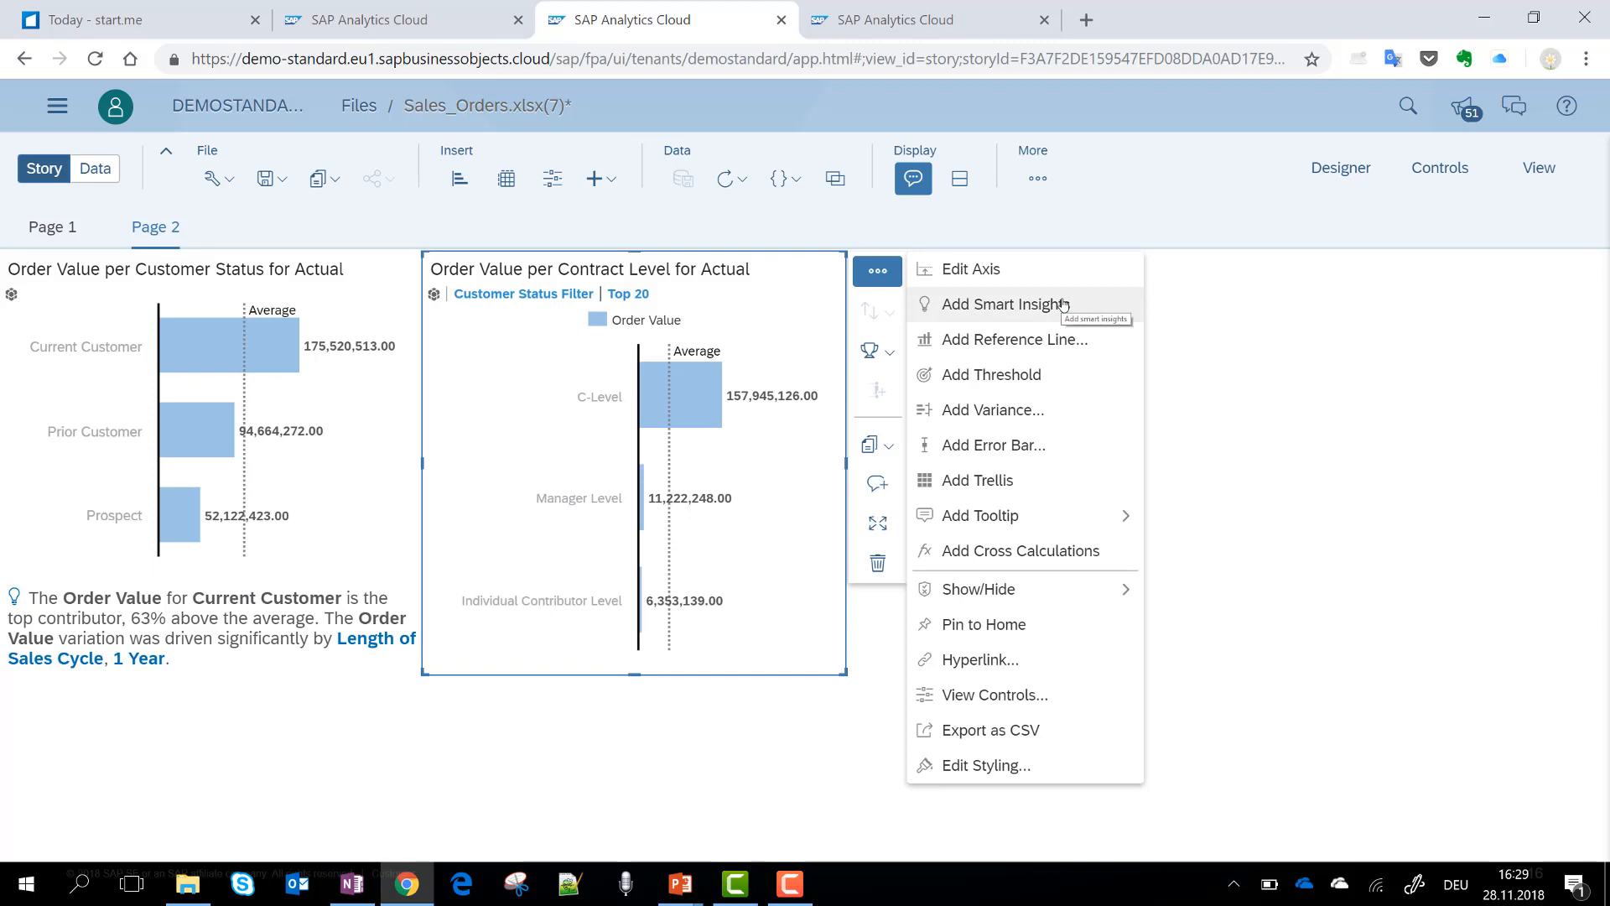
- Use Search to Insight for "show me order valu by customer segment" and add the Order Value by Customer Segment result to the story
{"action": "left_click", "coordinate": [1410, 105]}
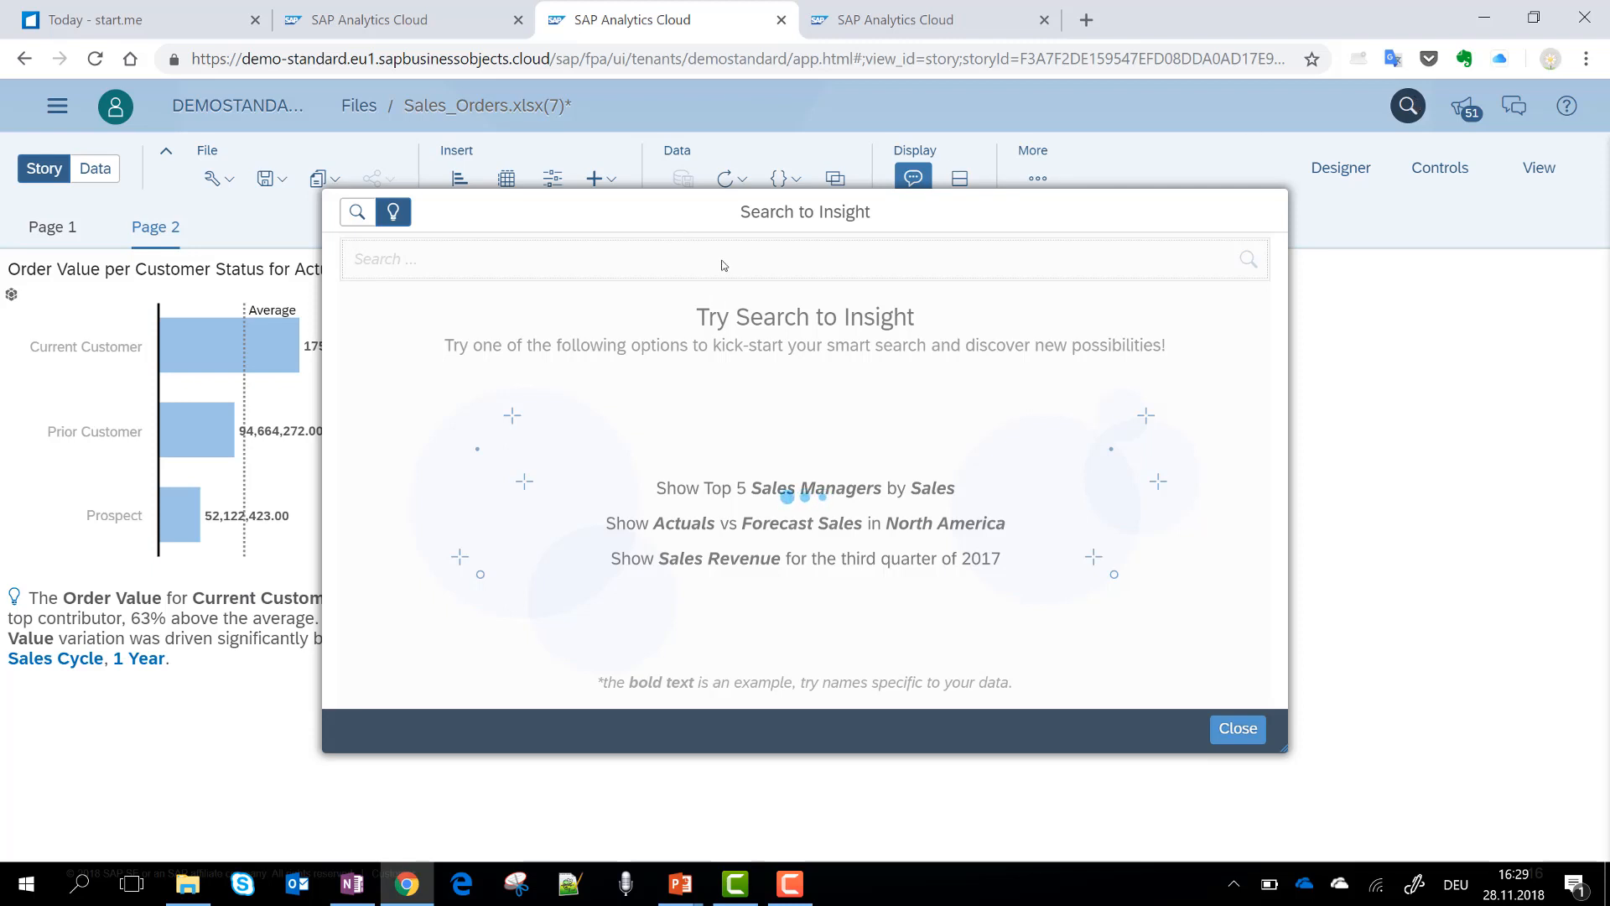
{"action": "type", "text": "show"}
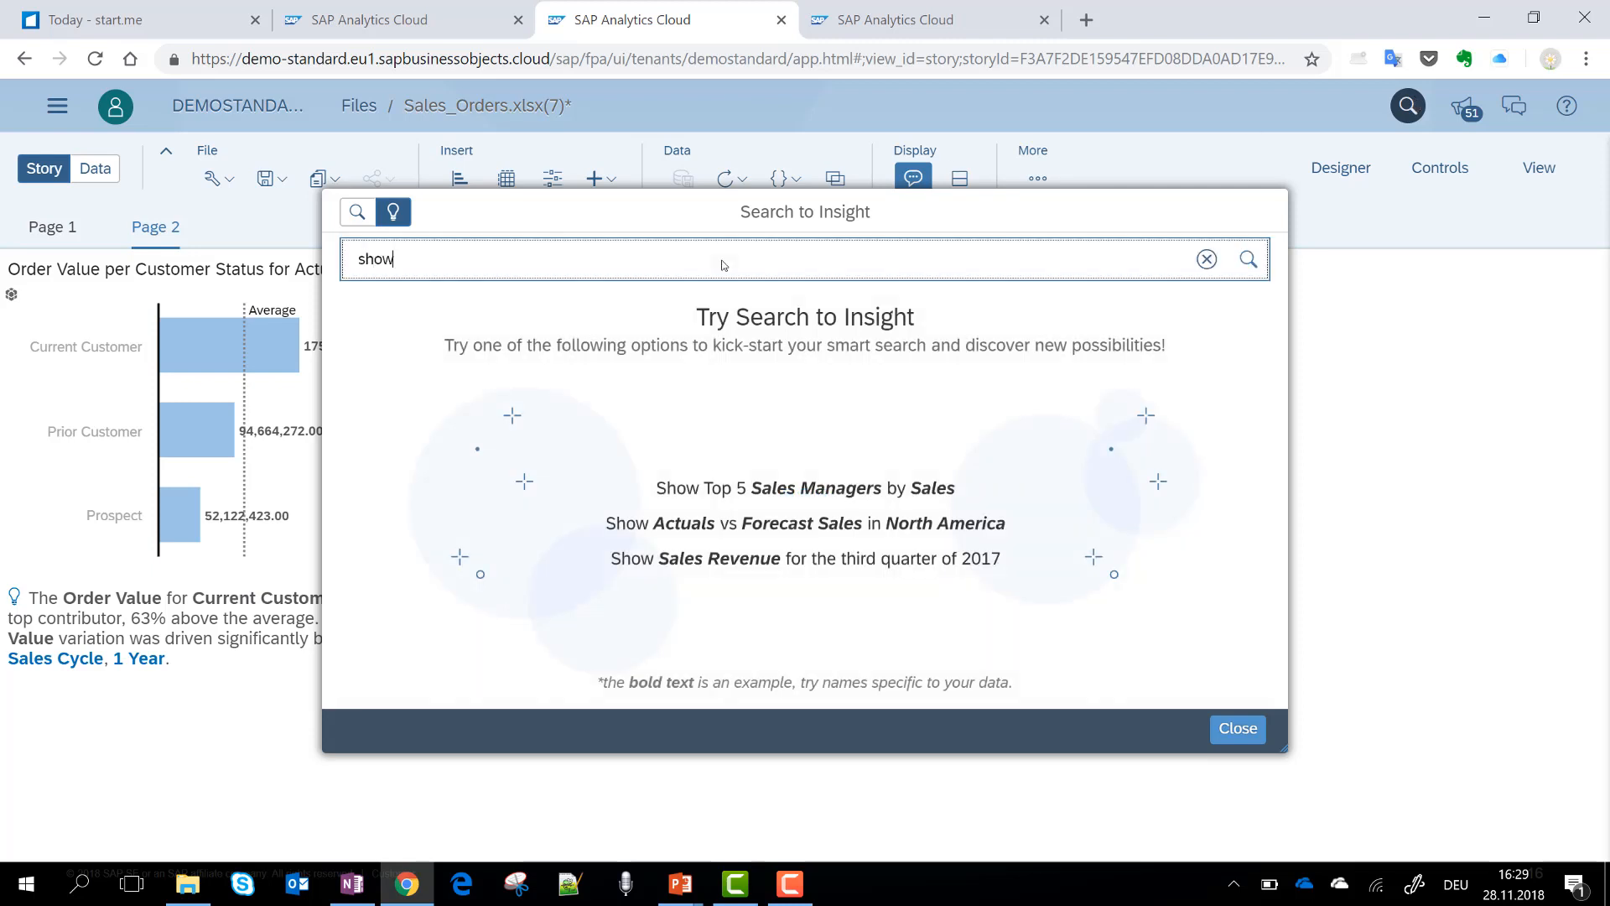
{"action": "type", "text": " me order valu"}
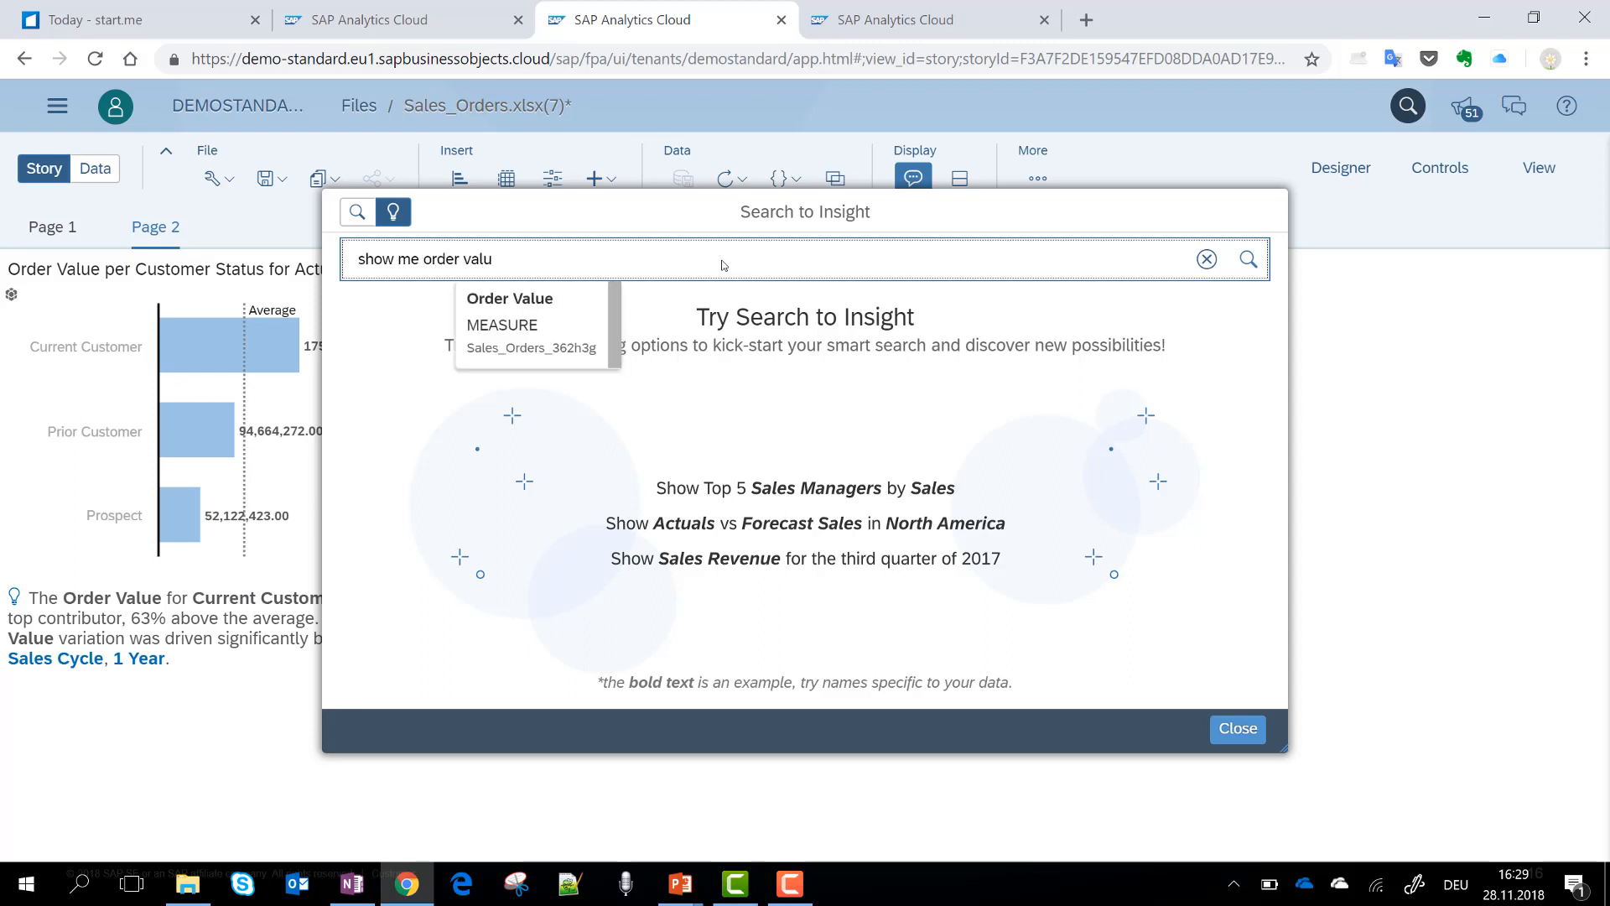
{"action": "type", "text": " by custome"}
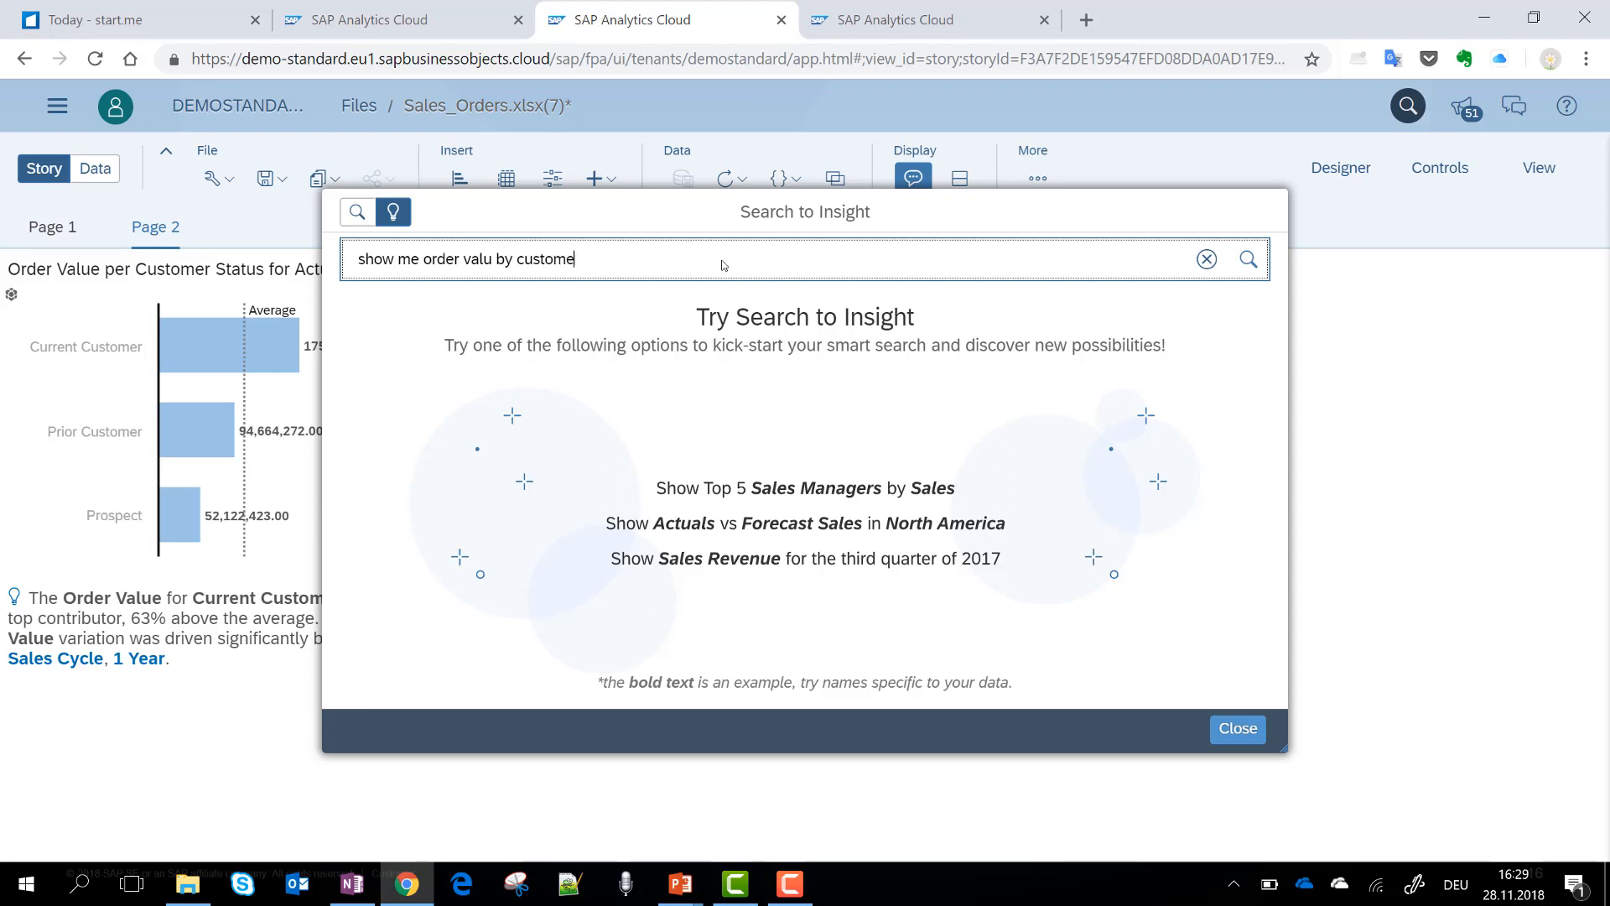
{"action": "type", "text": "r segment"}
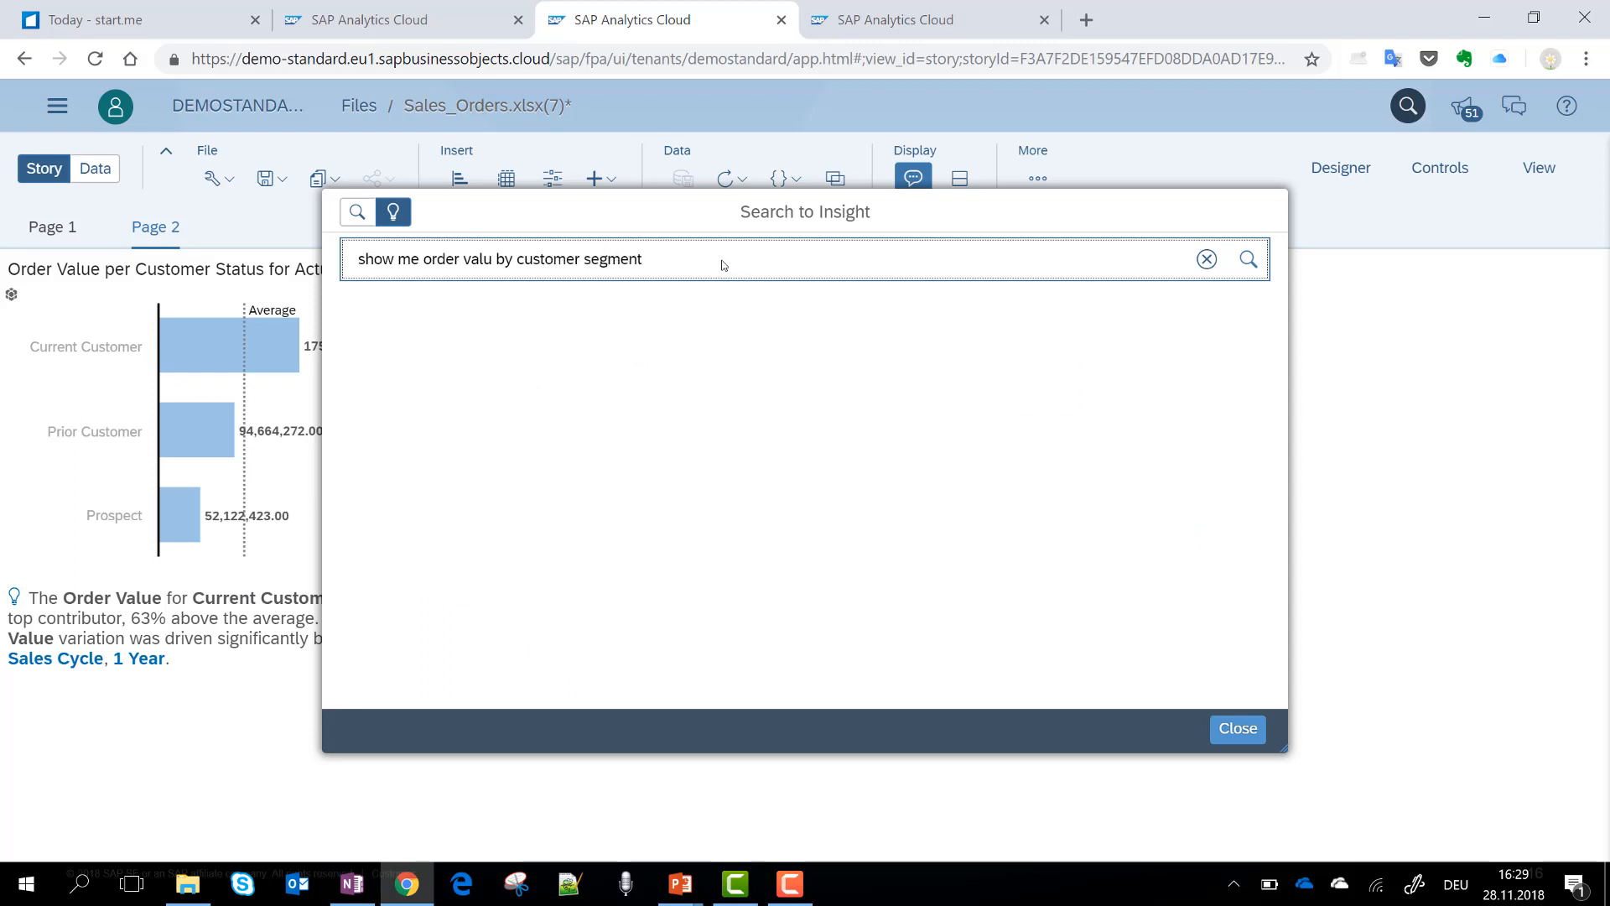
{"action": "key", "text": "Return"}
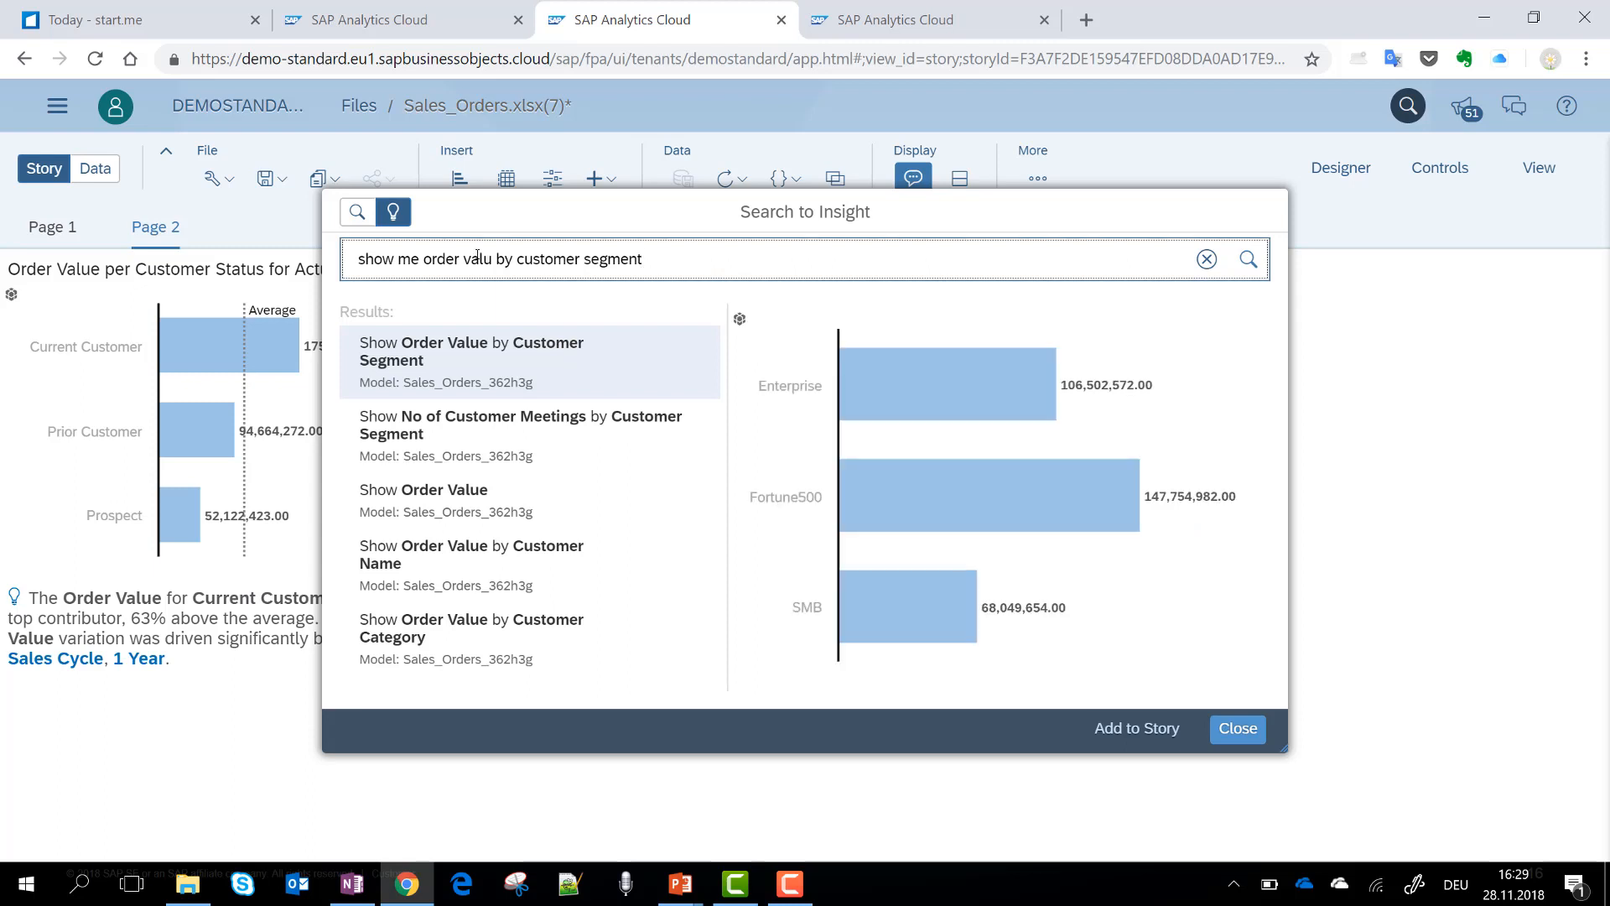
{"action": "left_click", "coordinate": [493, 369]}
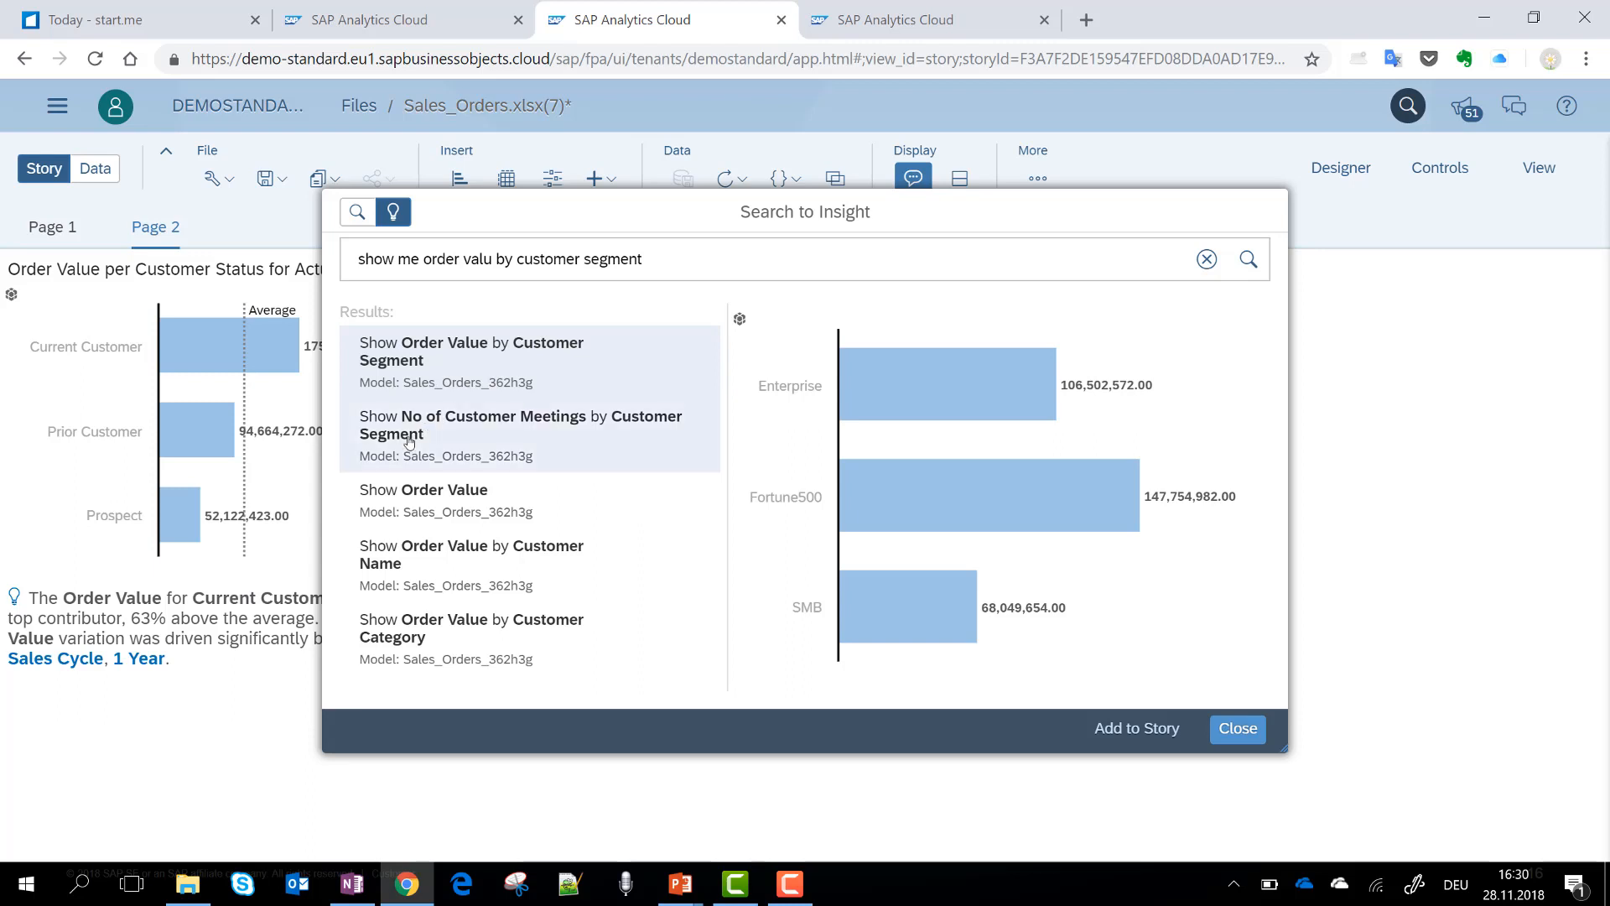
{"action": "left_click", "coordinate": [1150, 737]}
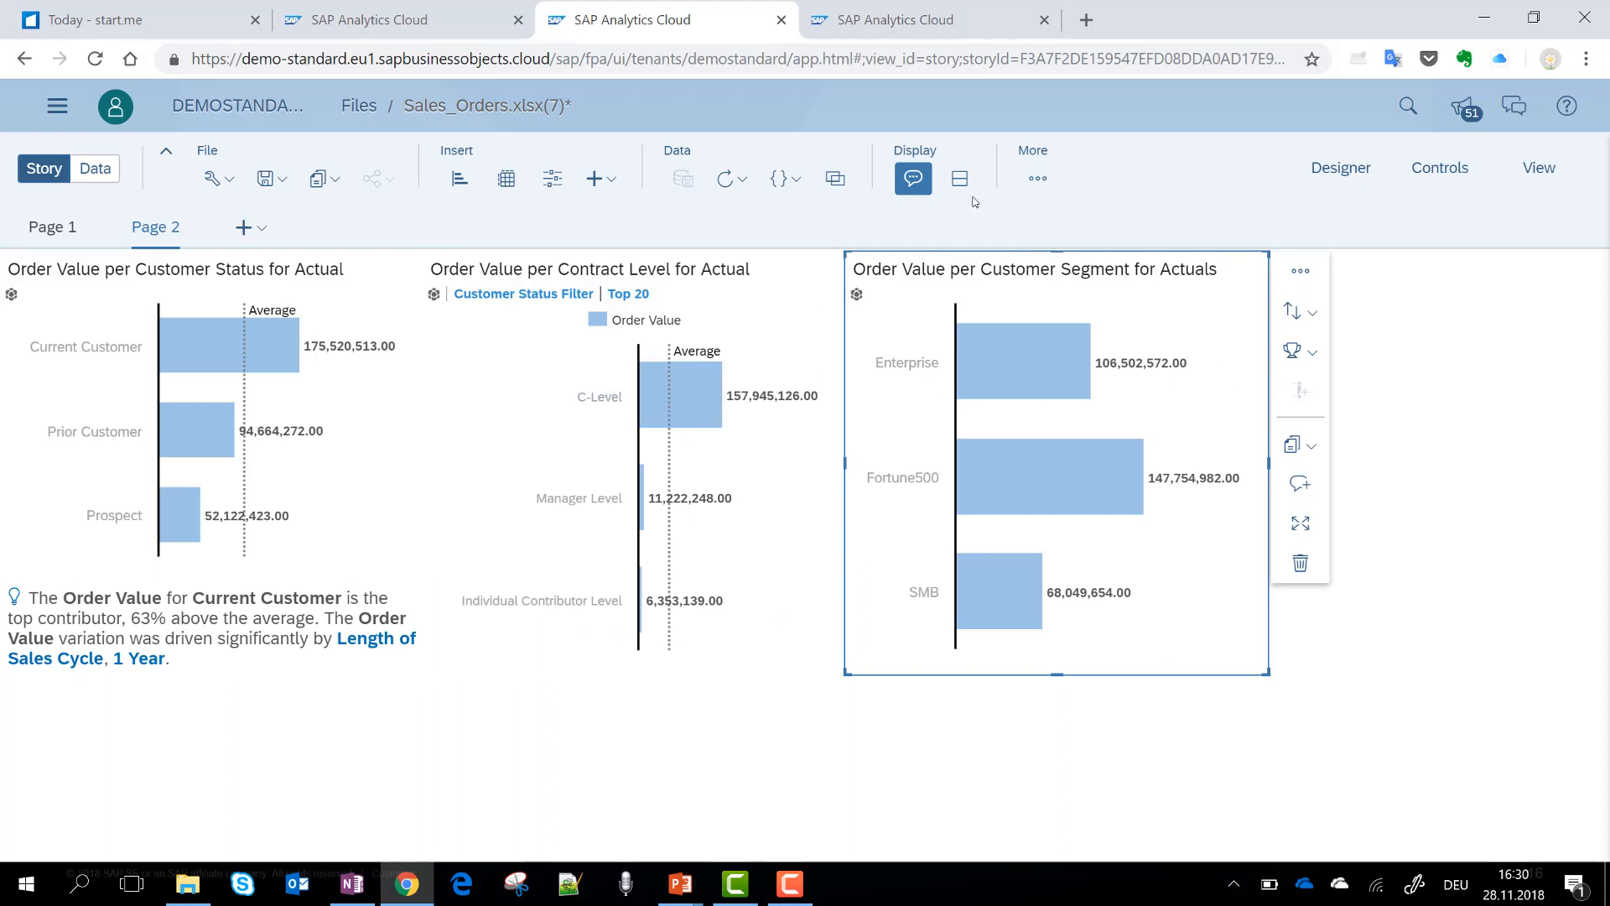
- Run a Smart Discovery on the Sales_Orders_362h3g data source with Order Value as the measure to learn more about
{"action": "left_click", "coordinate": [1037, 180]}
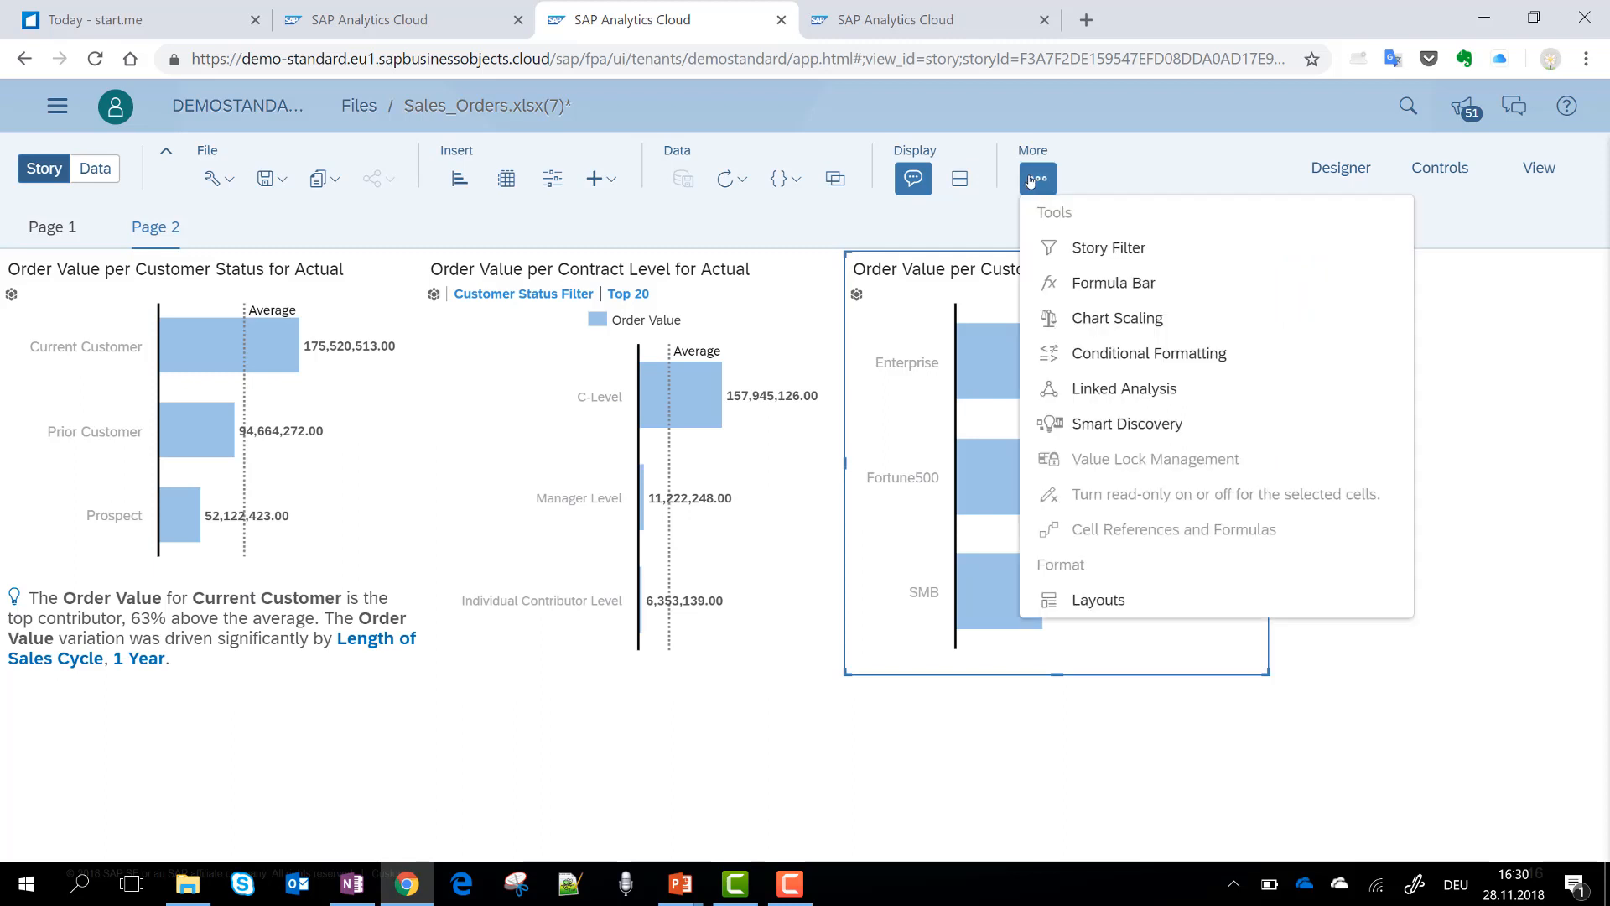
{"action": "left_click", "coordinate": [1161, 430]}
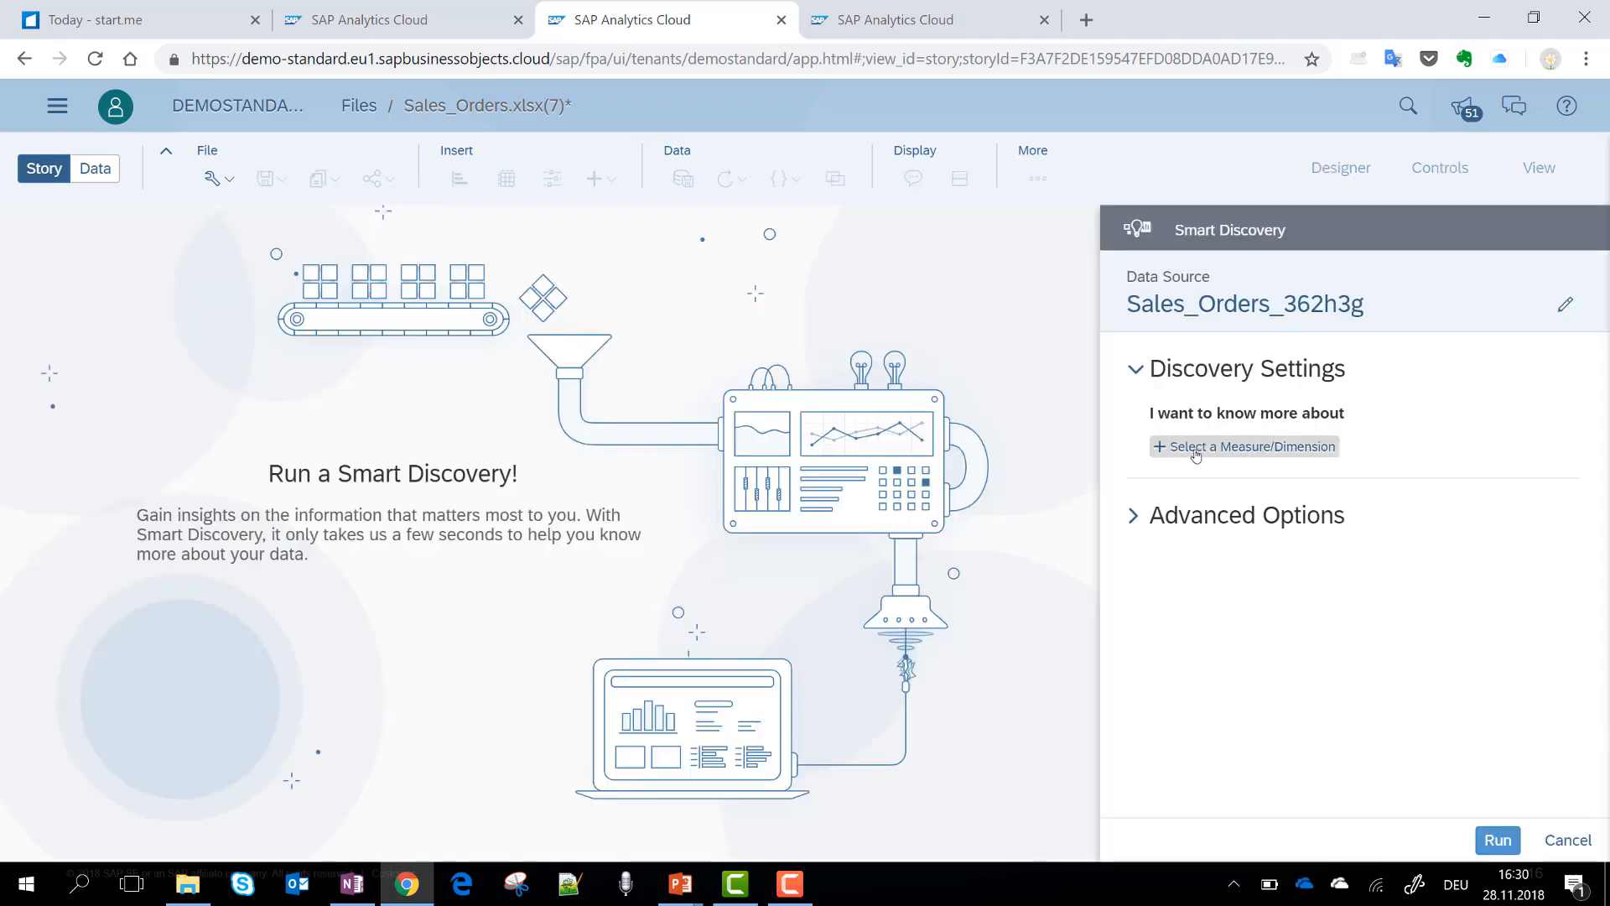
{"action": "left_click", "coordinate": [1196, 453]}
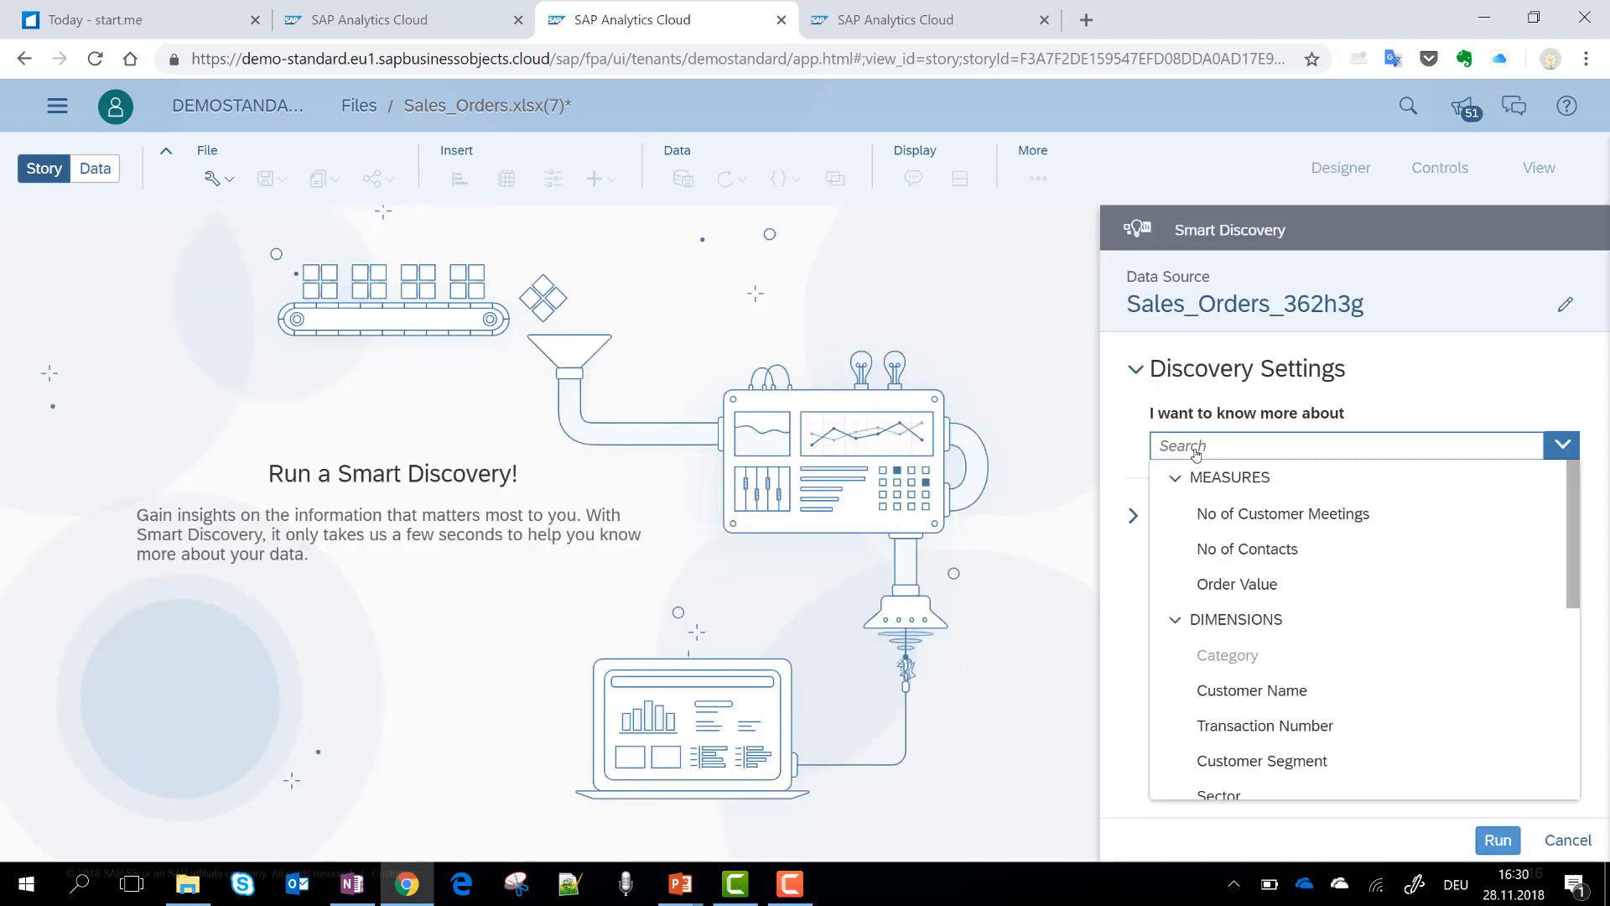
{"action": "left_click", "coordinate": [1281, 584]}
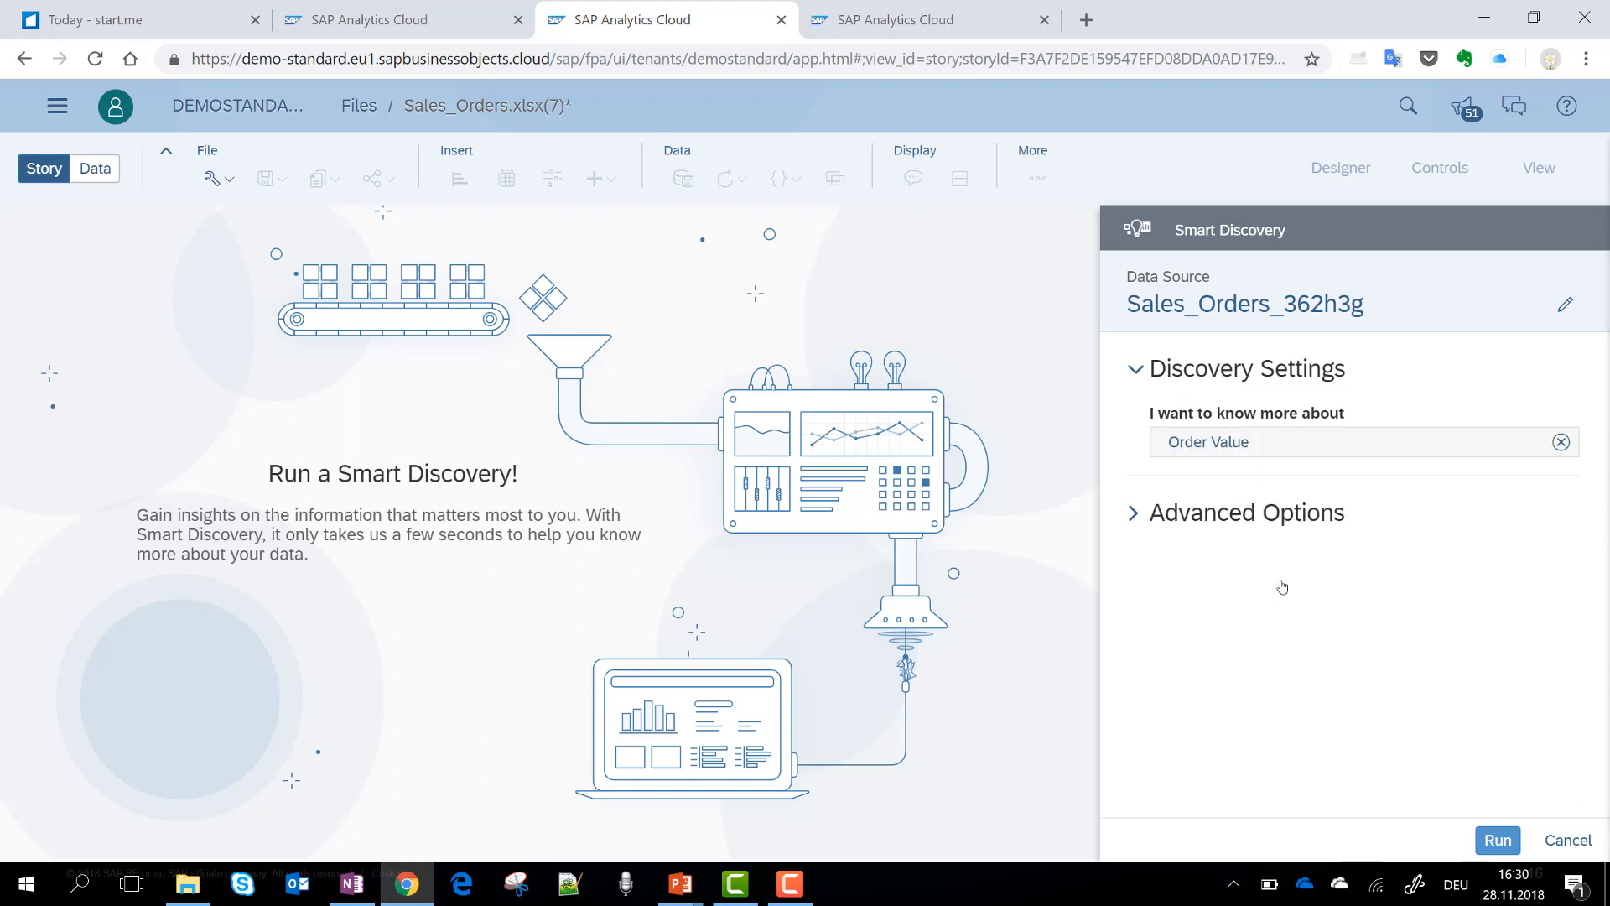
{"action": "left_click", "coordinate": [1499, 840]}
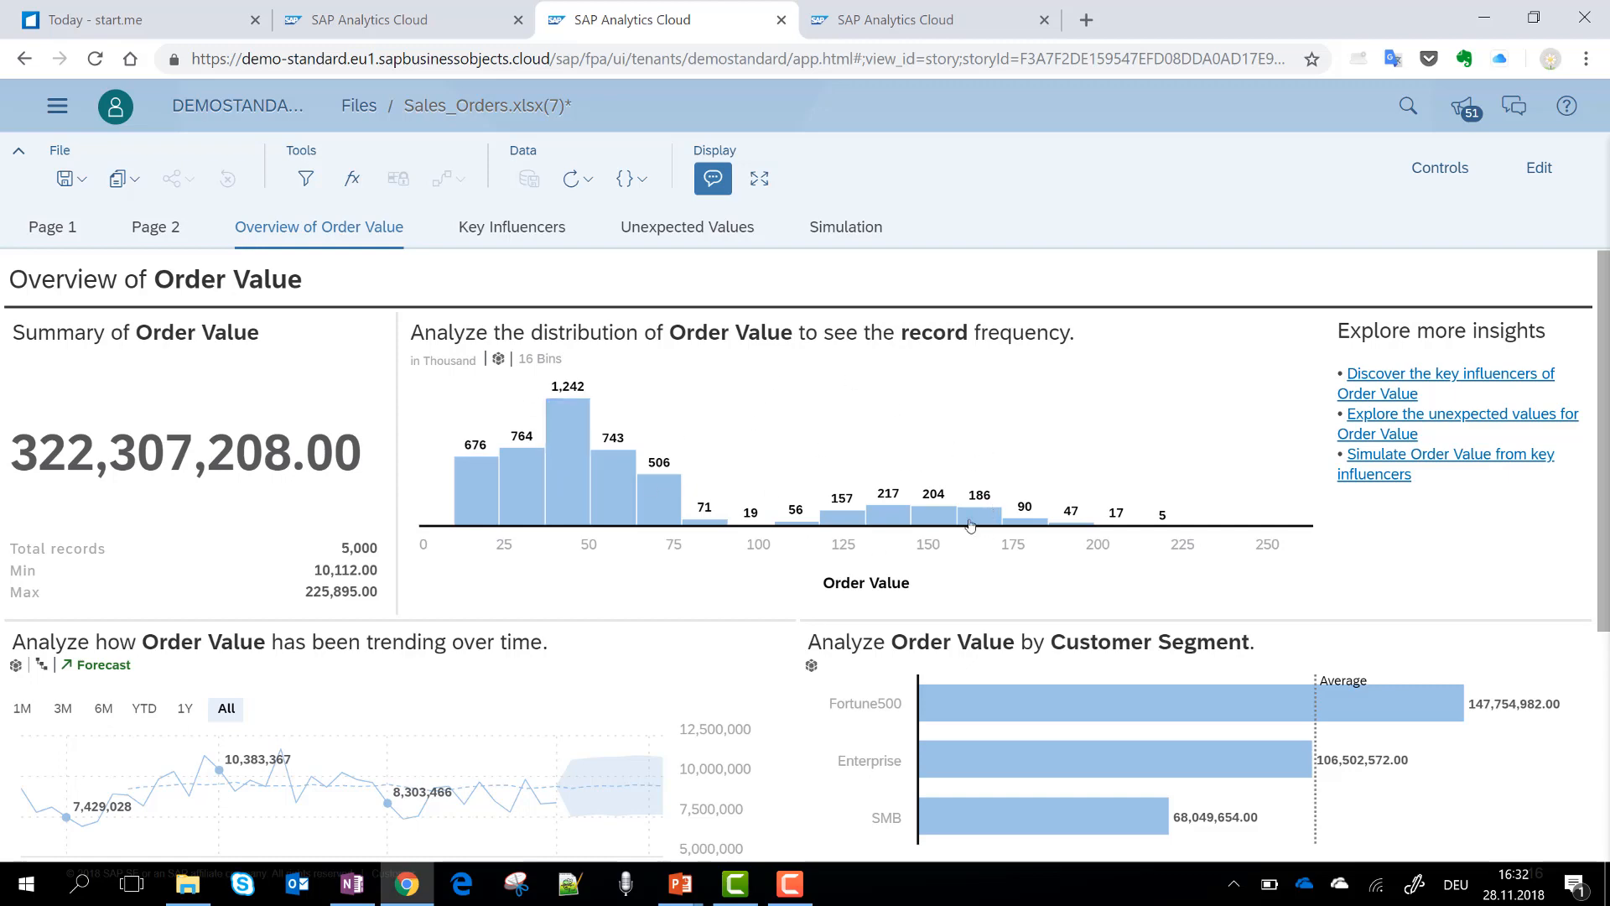
- Examine the distribution, trend and segment charts on the Overview of Order Value page, and open the Key Influencers page
{"action": "scroll", "coordinate": [700, 606], "scroll_direction": "down", "scroll_amount": 3}
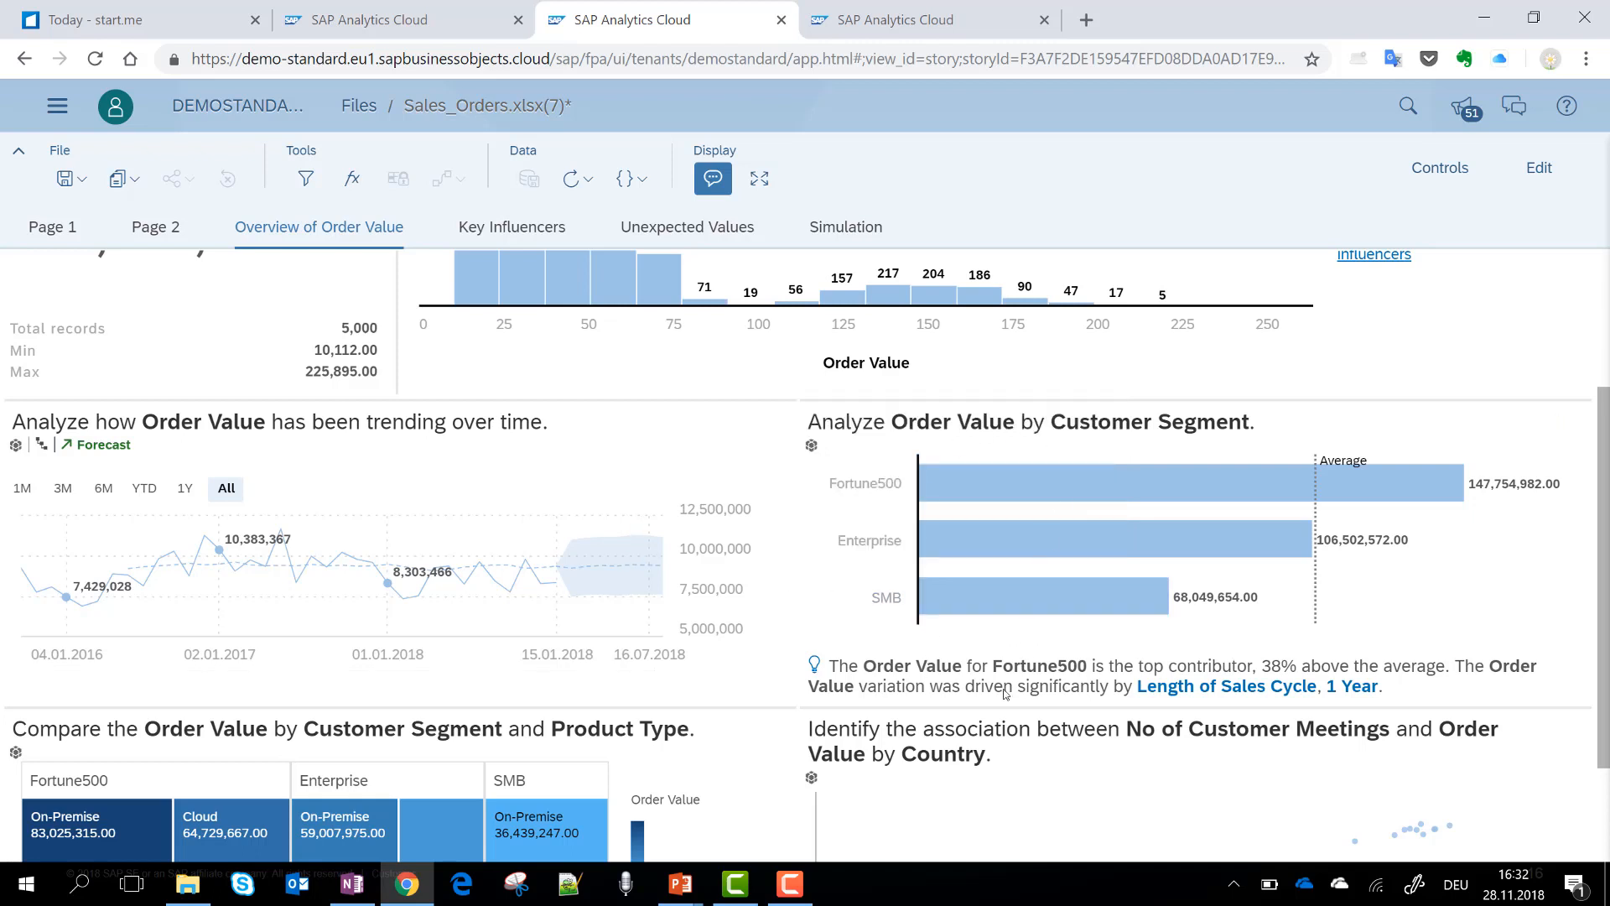
{"action": "mouse_move", "coordinate": [967, 604]}
{"action": "scroll", "coordinate": [839, 646], "scroll_direction": "down", "scroll_amount": 1}
{"action": "scroll", "coordinate": [839, 646], "scroll_direction": "down", "scroll_amount": 1}
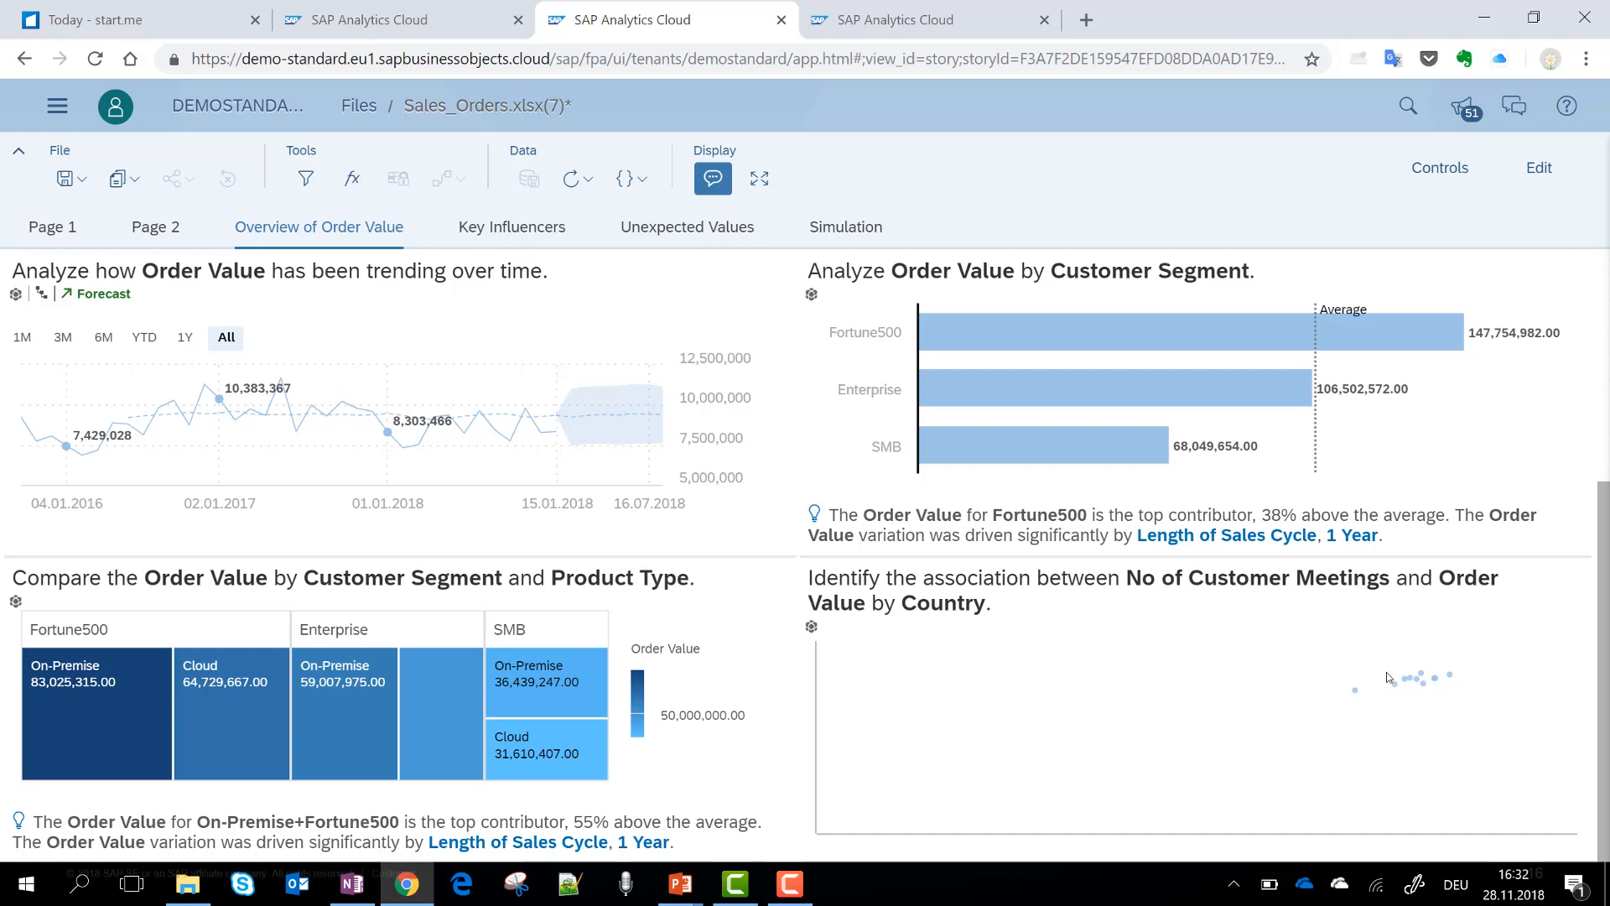
{"action": "scroll", "coordinate": [1157, 654], "scroll_direction": "up", "scroll_amount": 4}
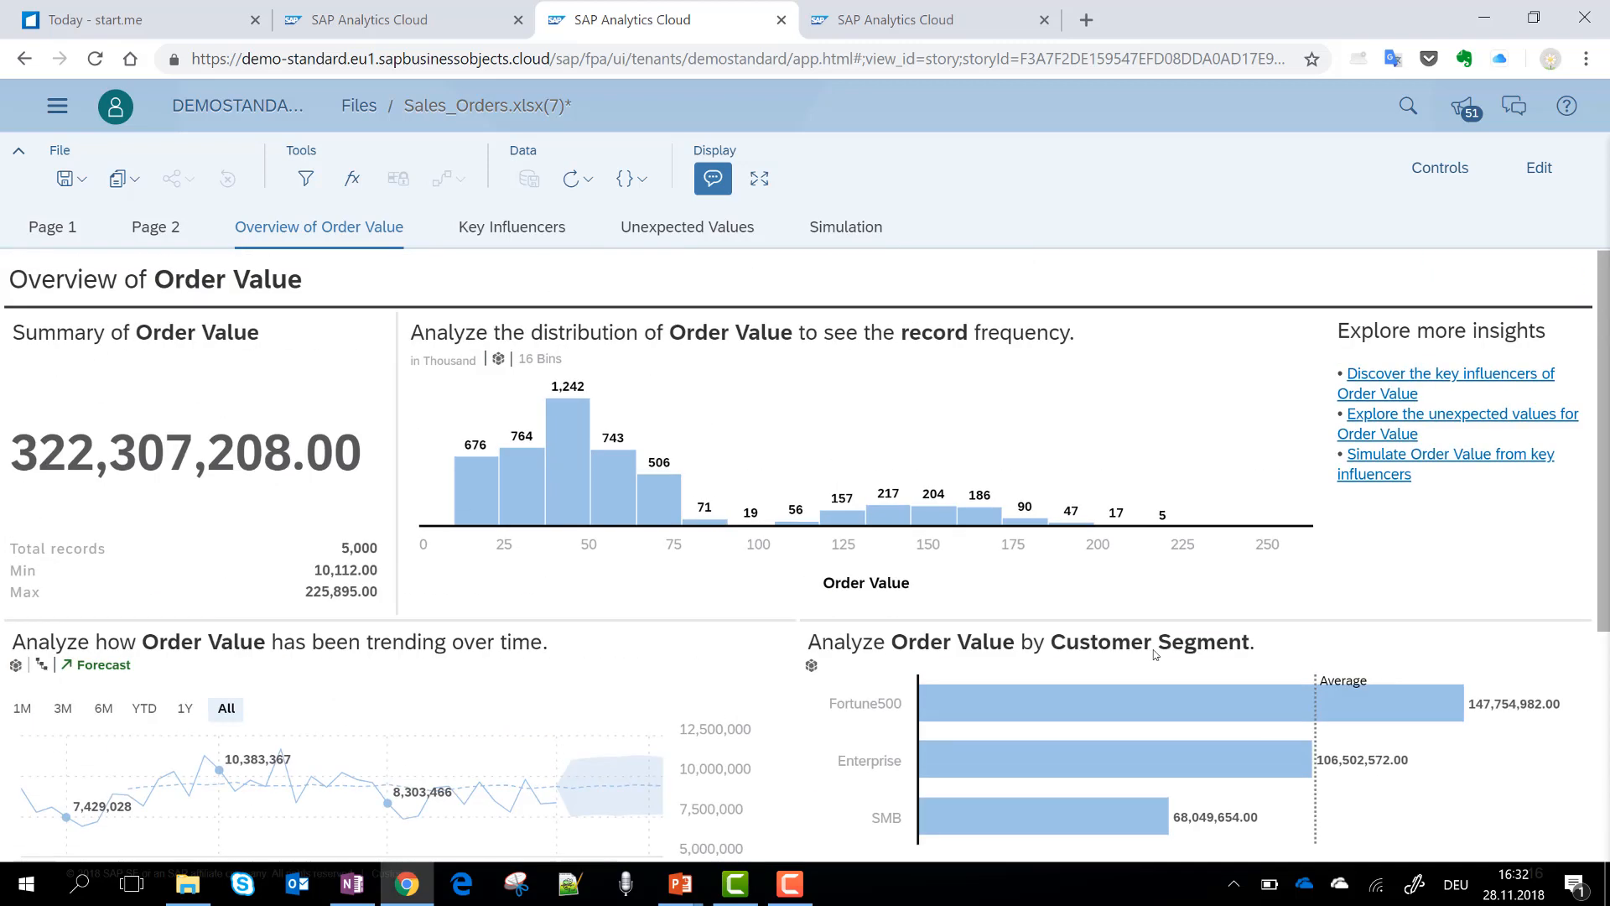
{"action": "left_click", "coordinate": [511, 239]}
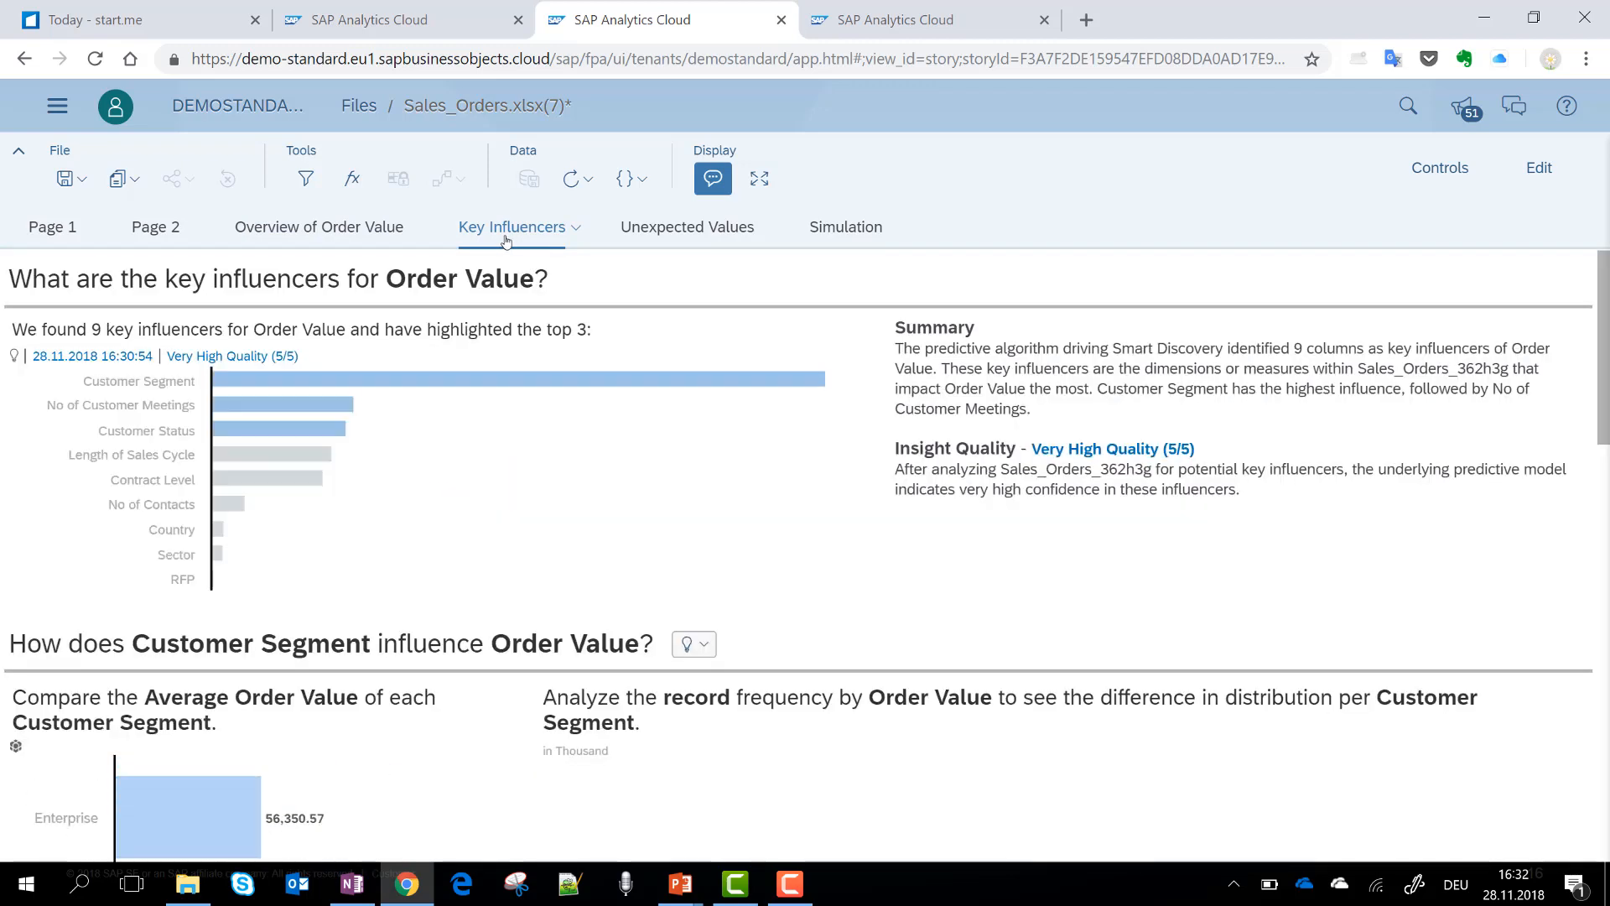
- Inspect the details of the top three key influencers: Customer Segment, No of Customer Meetings and Customer Status
{"action": "left_click", "coordinate": [643, 386]}
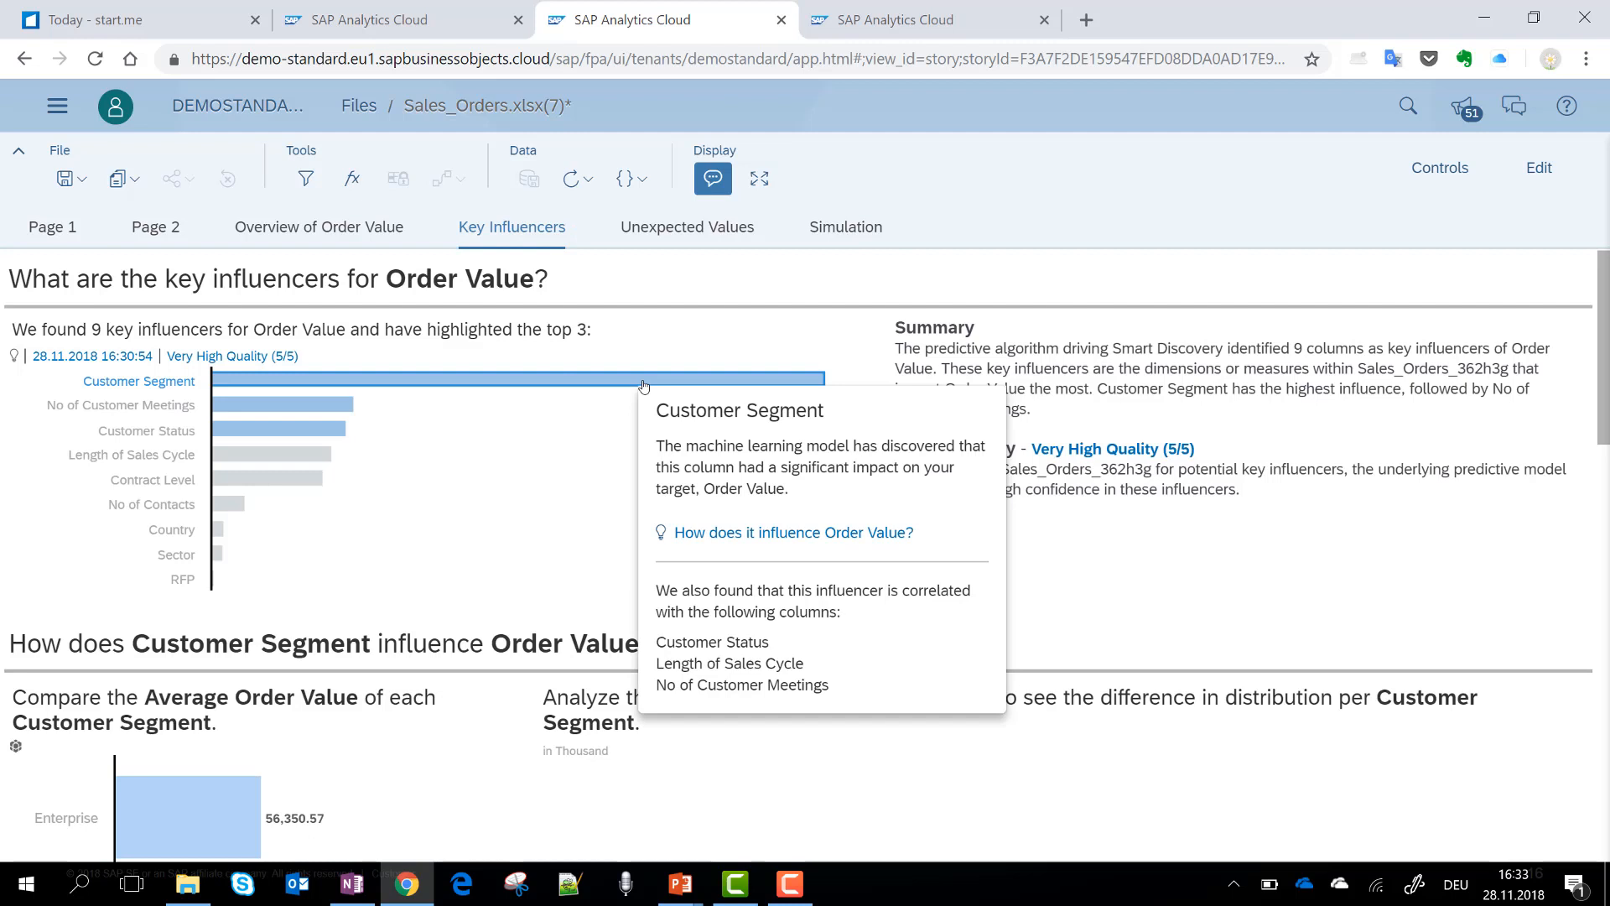
{"action": "left_click", "coordinate": [370, 404]}
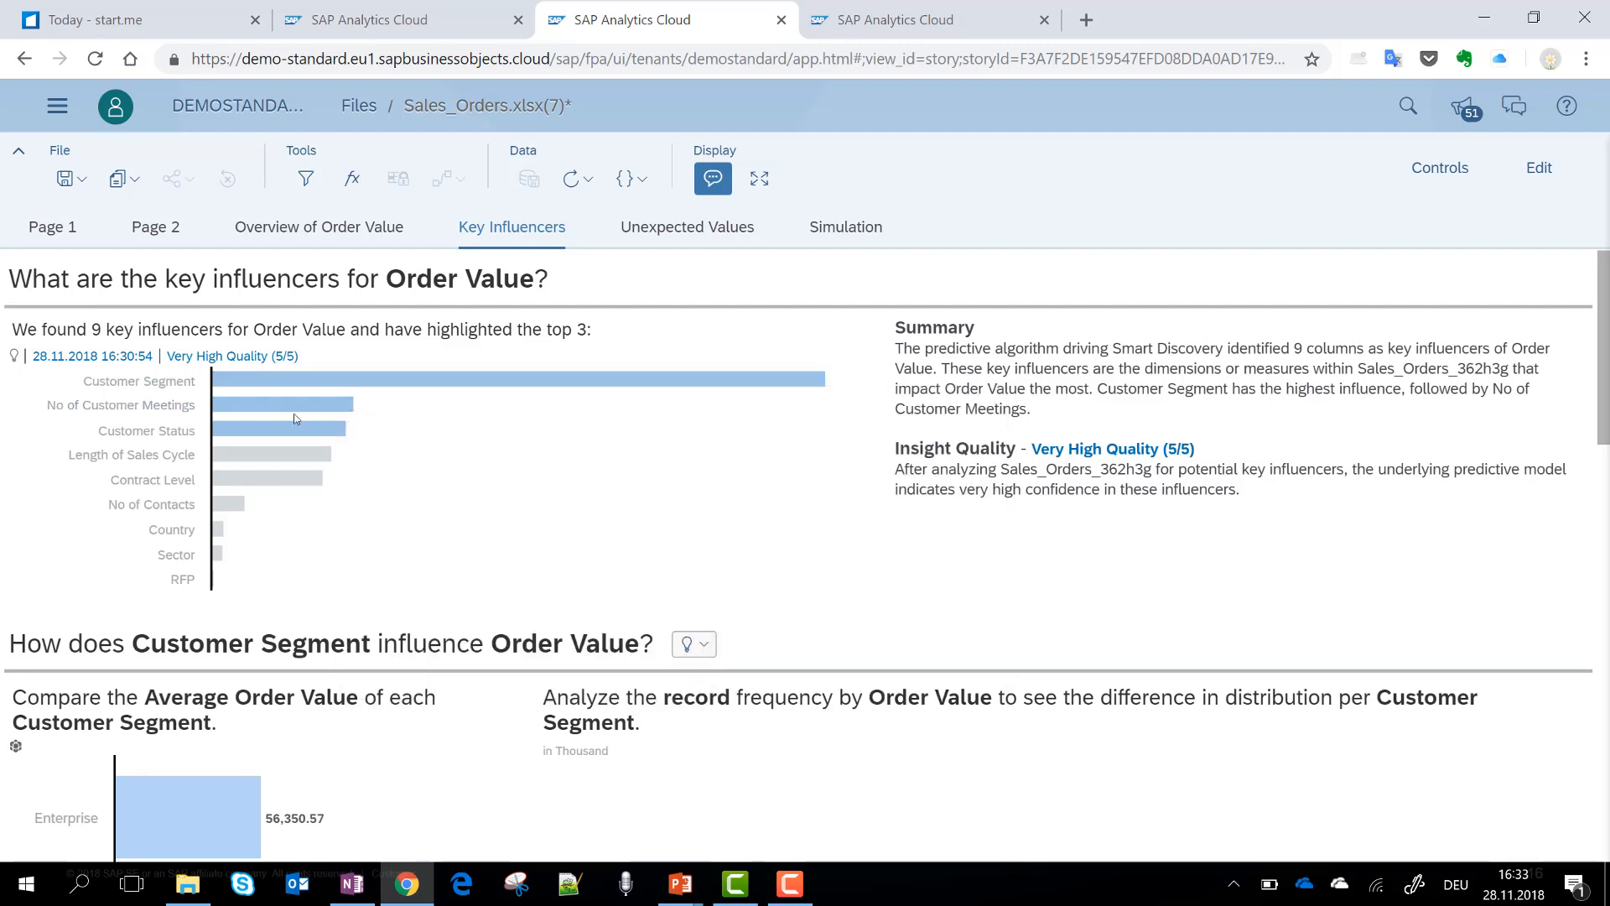
{"action": "left_click", "coordinate": [307, 411]}
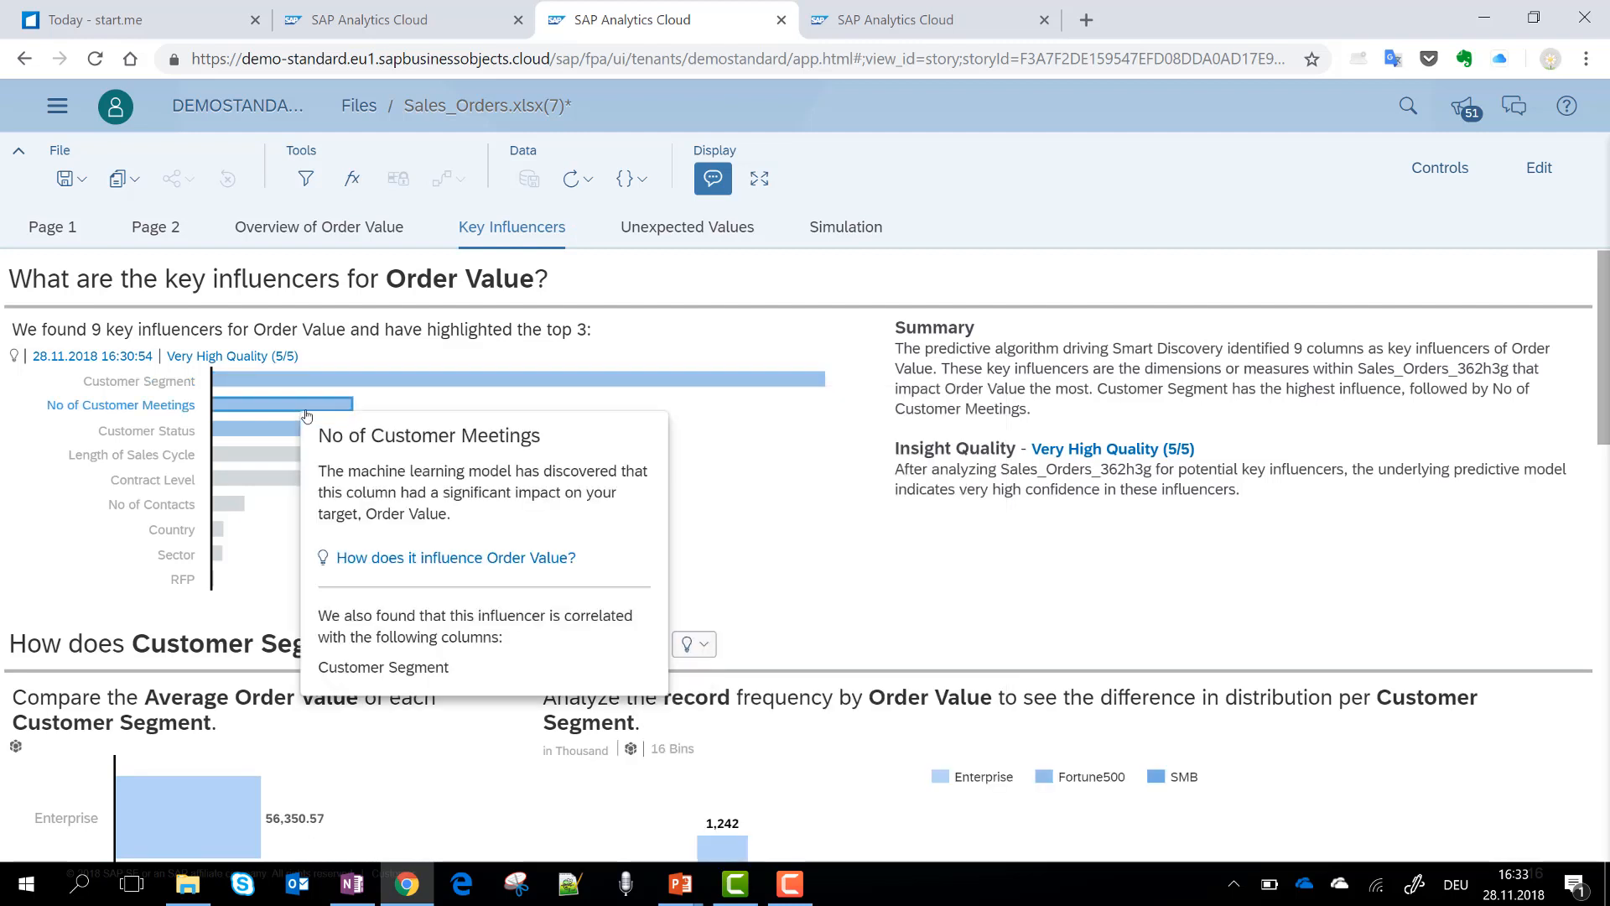
{"action": "left_click", "coordinate": [276, 429]}
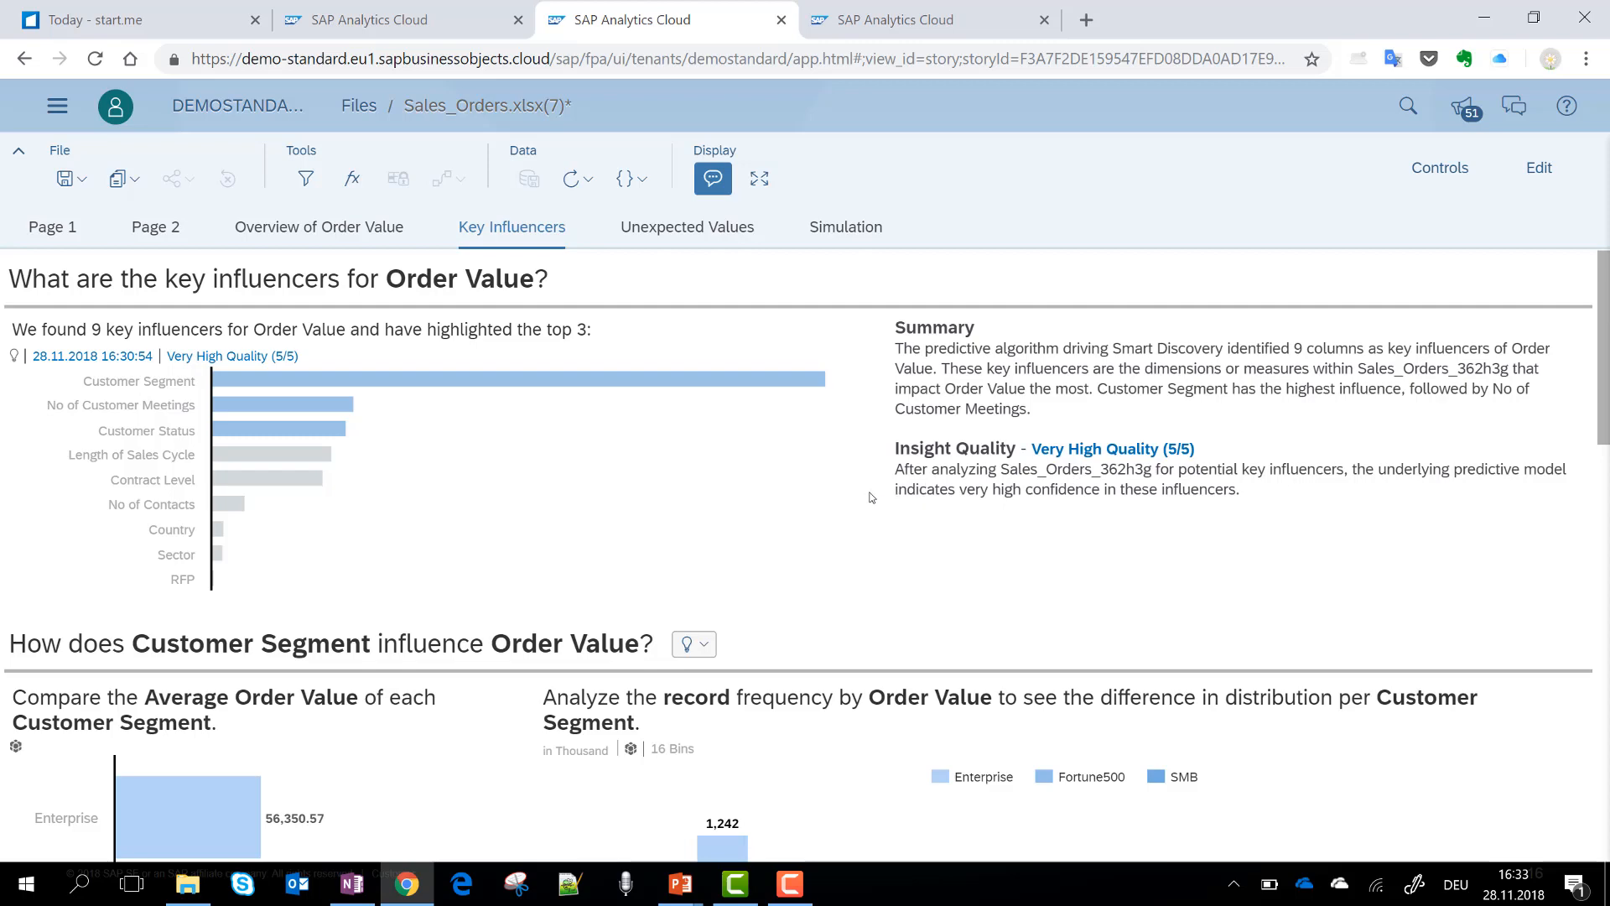
- Examine how Customer Segment influences Order Value and highlight the Fortune500 segment in the record frequency chart
{"action": "scroll", "coordinate": [872, 499], "scroll_direction": "down", "scroll_amount": 3}
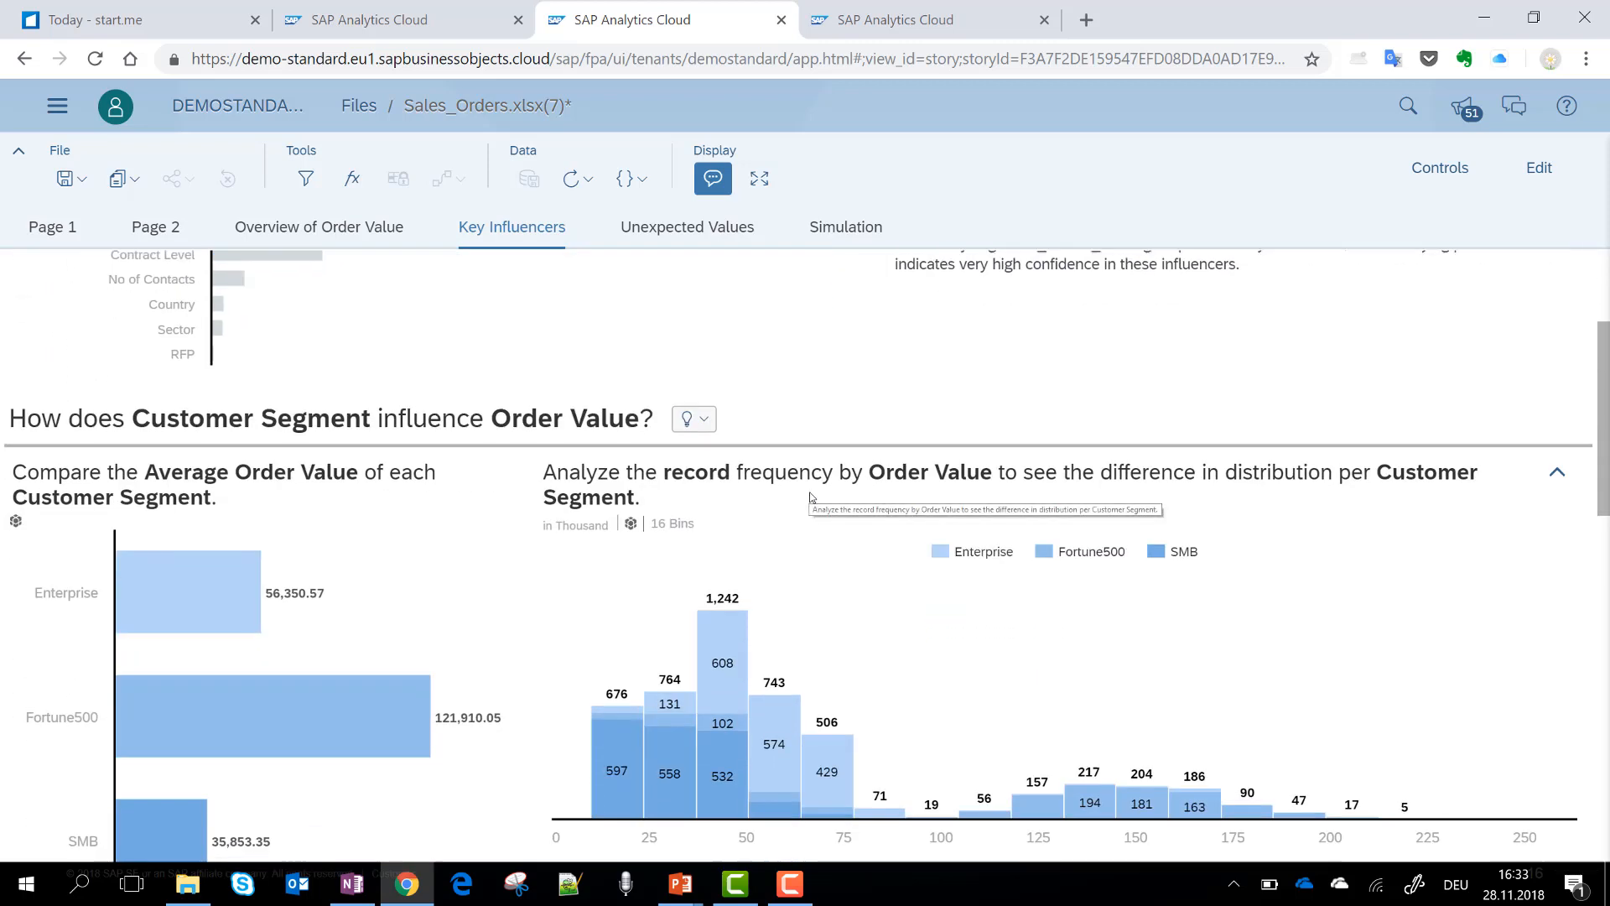
{"action": "scroll", "coordinate": [810, 497], "scroll_direction": "down", "scroll_amount": 2}
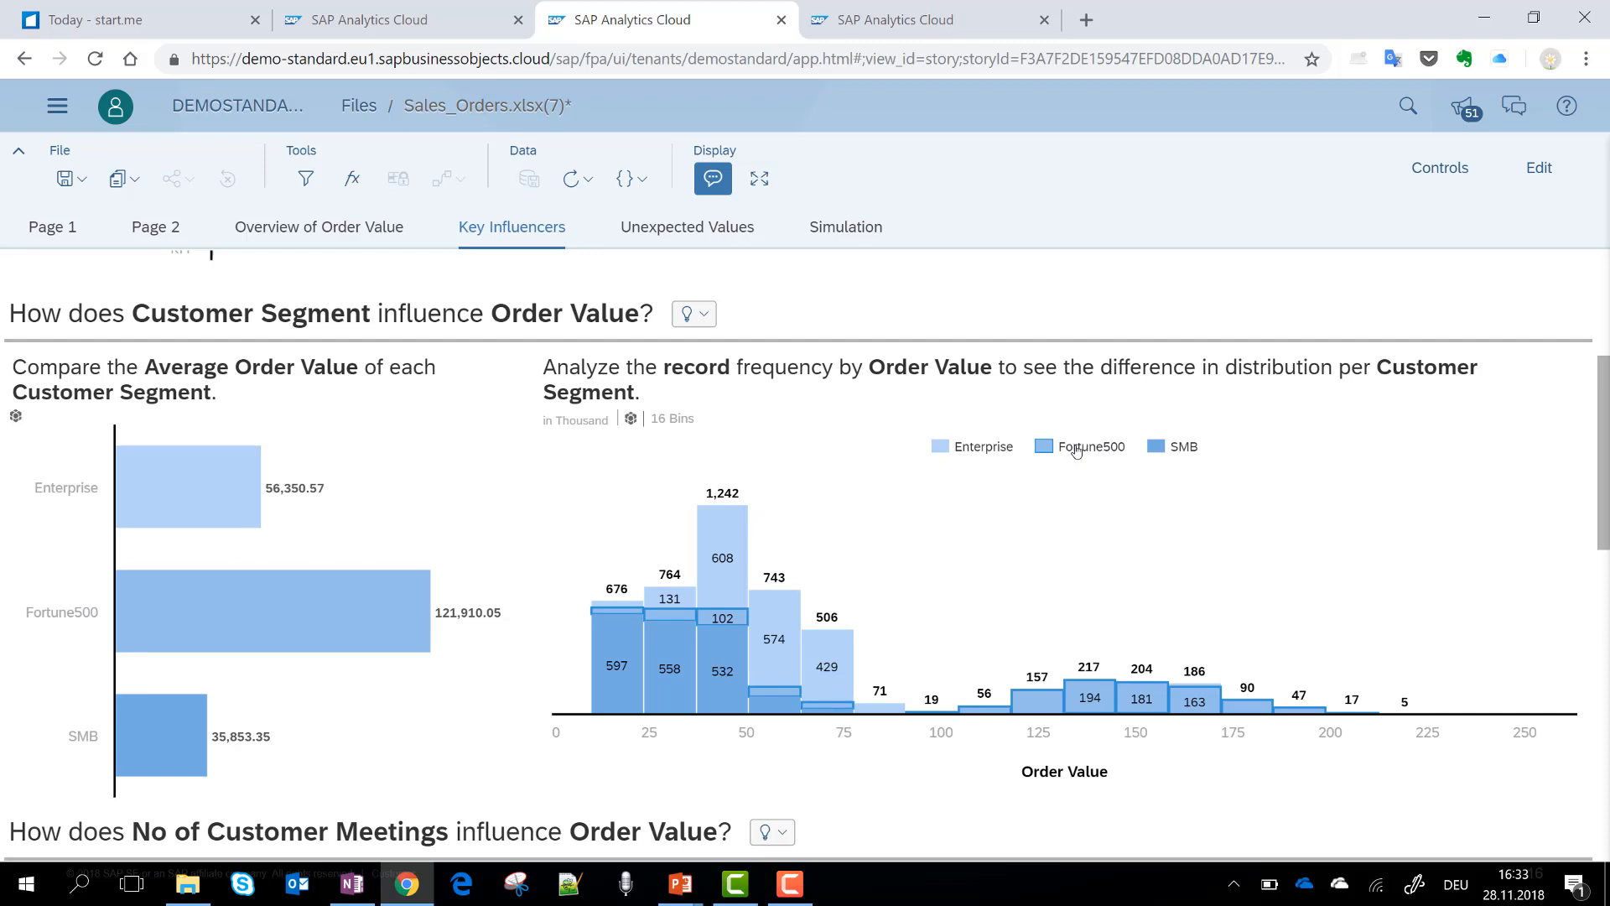
{"action": "mouse_move", "coordinate": [257, 611]}
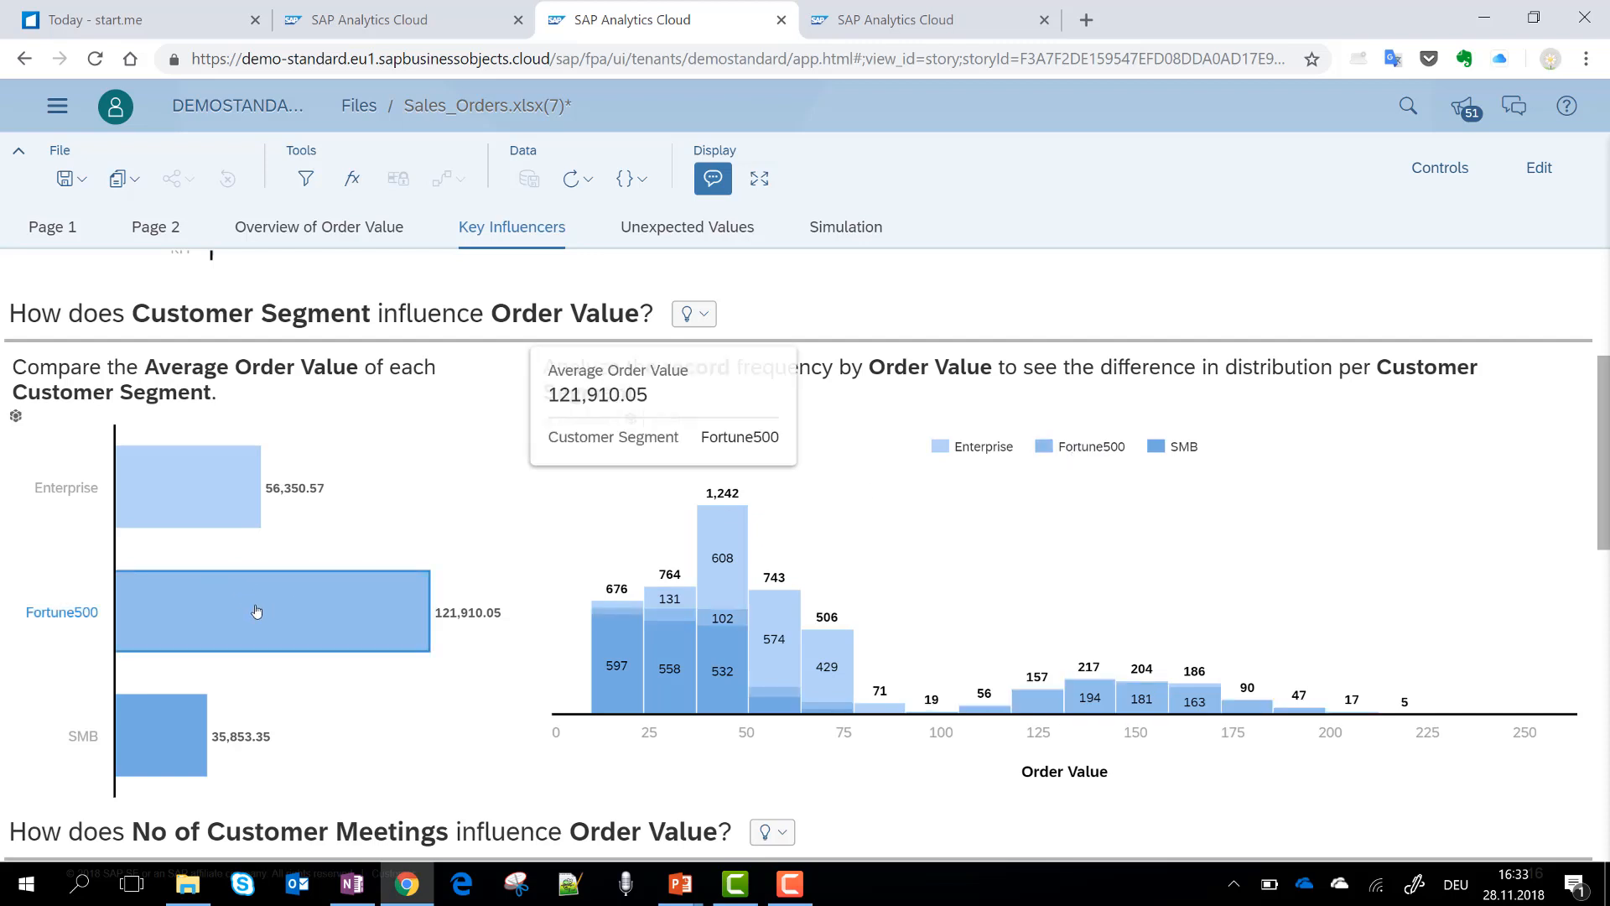
{"action": "left_click", "coordinate": [1099, 454]}
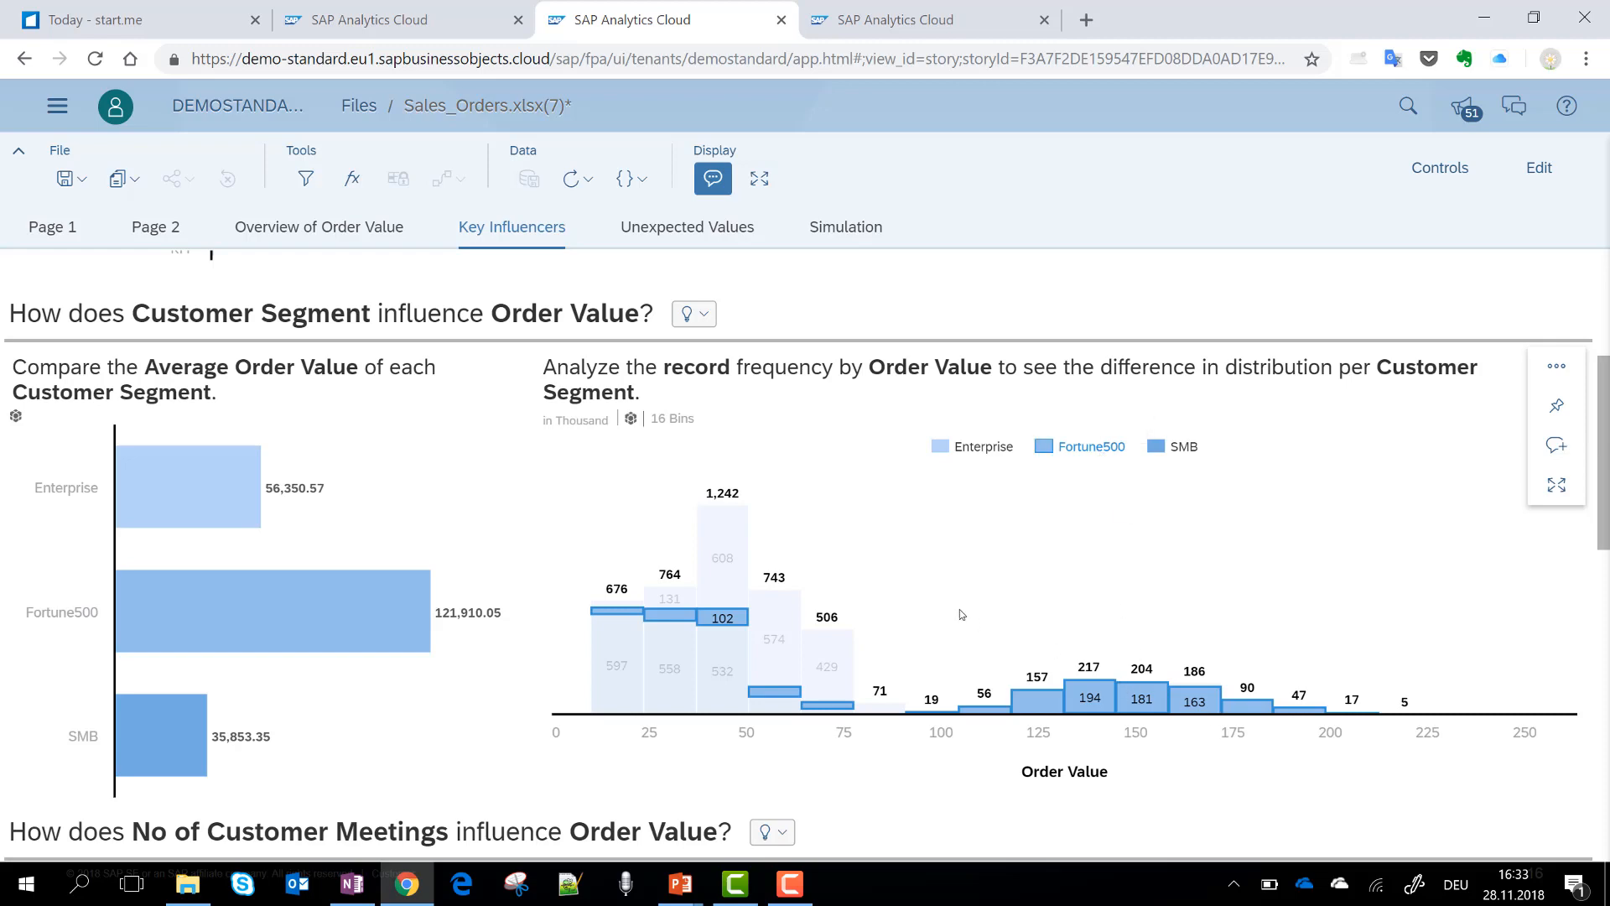
- Review how No of Customer Meetings and Customer Status influence Order Value on the Key Influencers page
{"action": "scroll", "coordinate": [1020, 603], "scroll_direction": "down", "scroll_amount": 5}
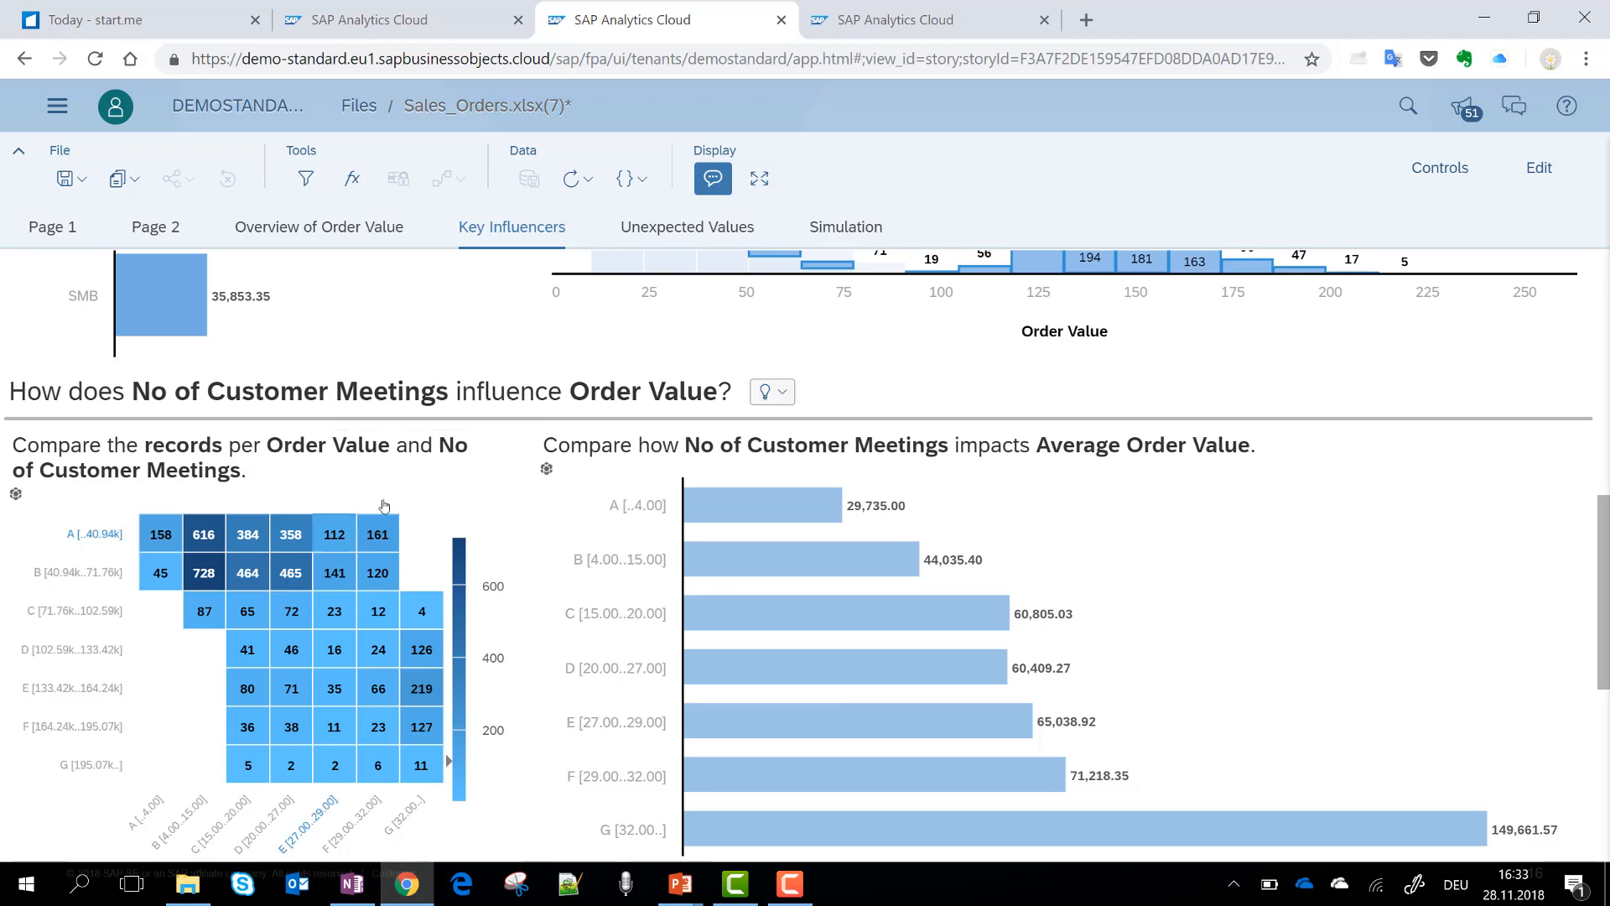
{"action": "mouse_move", "coordinate": [398, 707]}
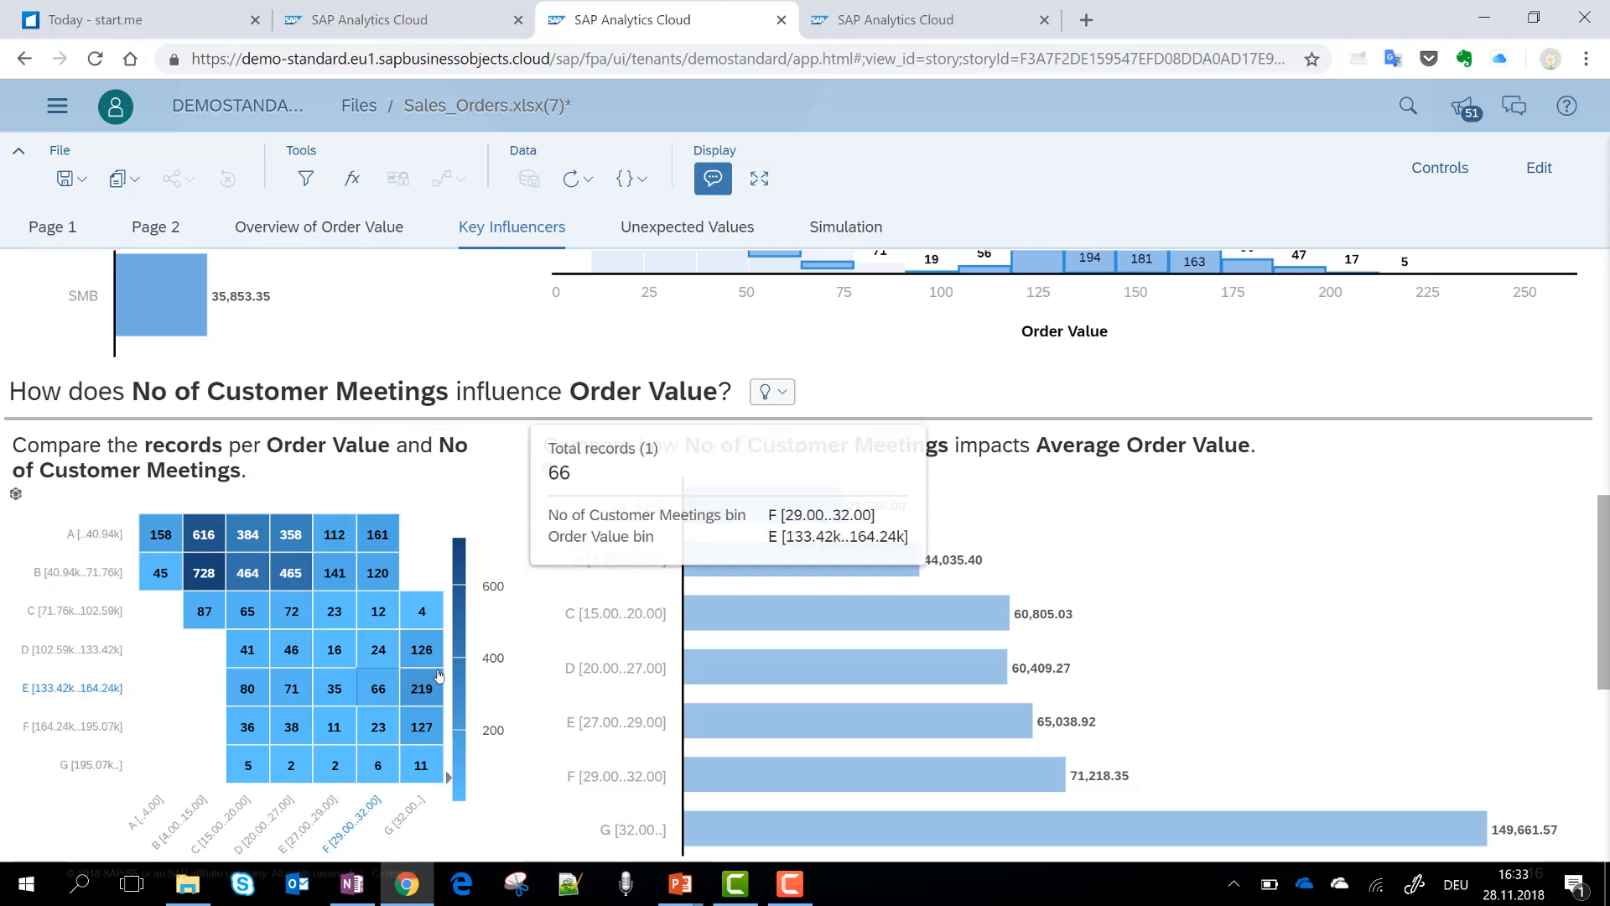
{"action": "scroll", "coordinate": [515, 686], "scroll_direction": "down", "scroll_amount": 5}
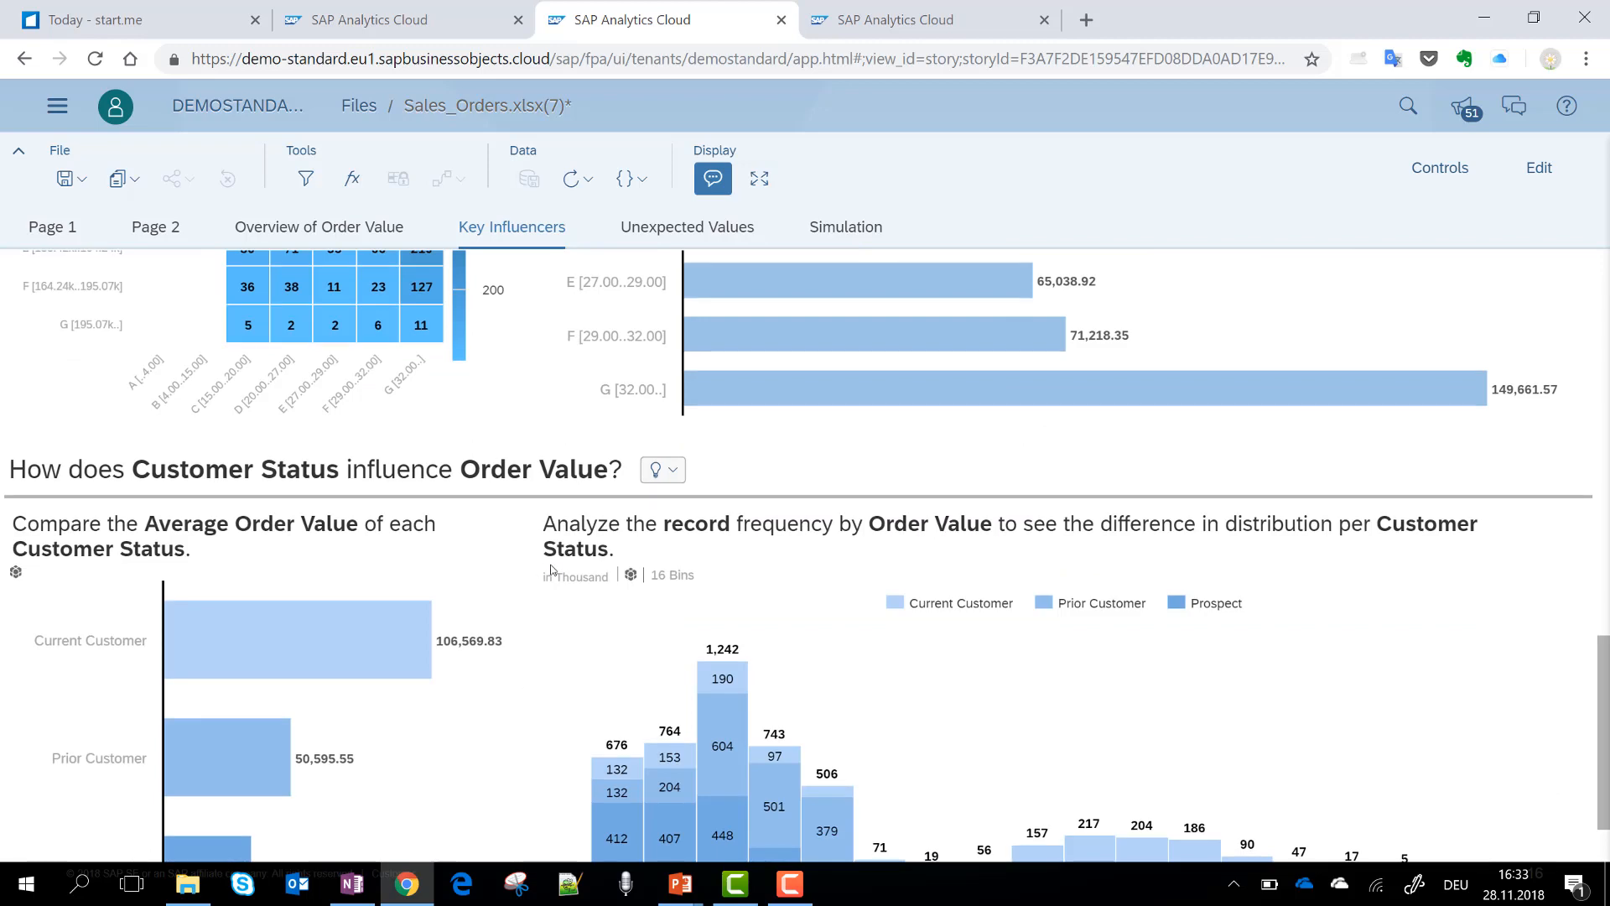
{"action": "scroll", "coordinate": [551, 570], "scroll_direction": "up", "scroll_amount": 10}
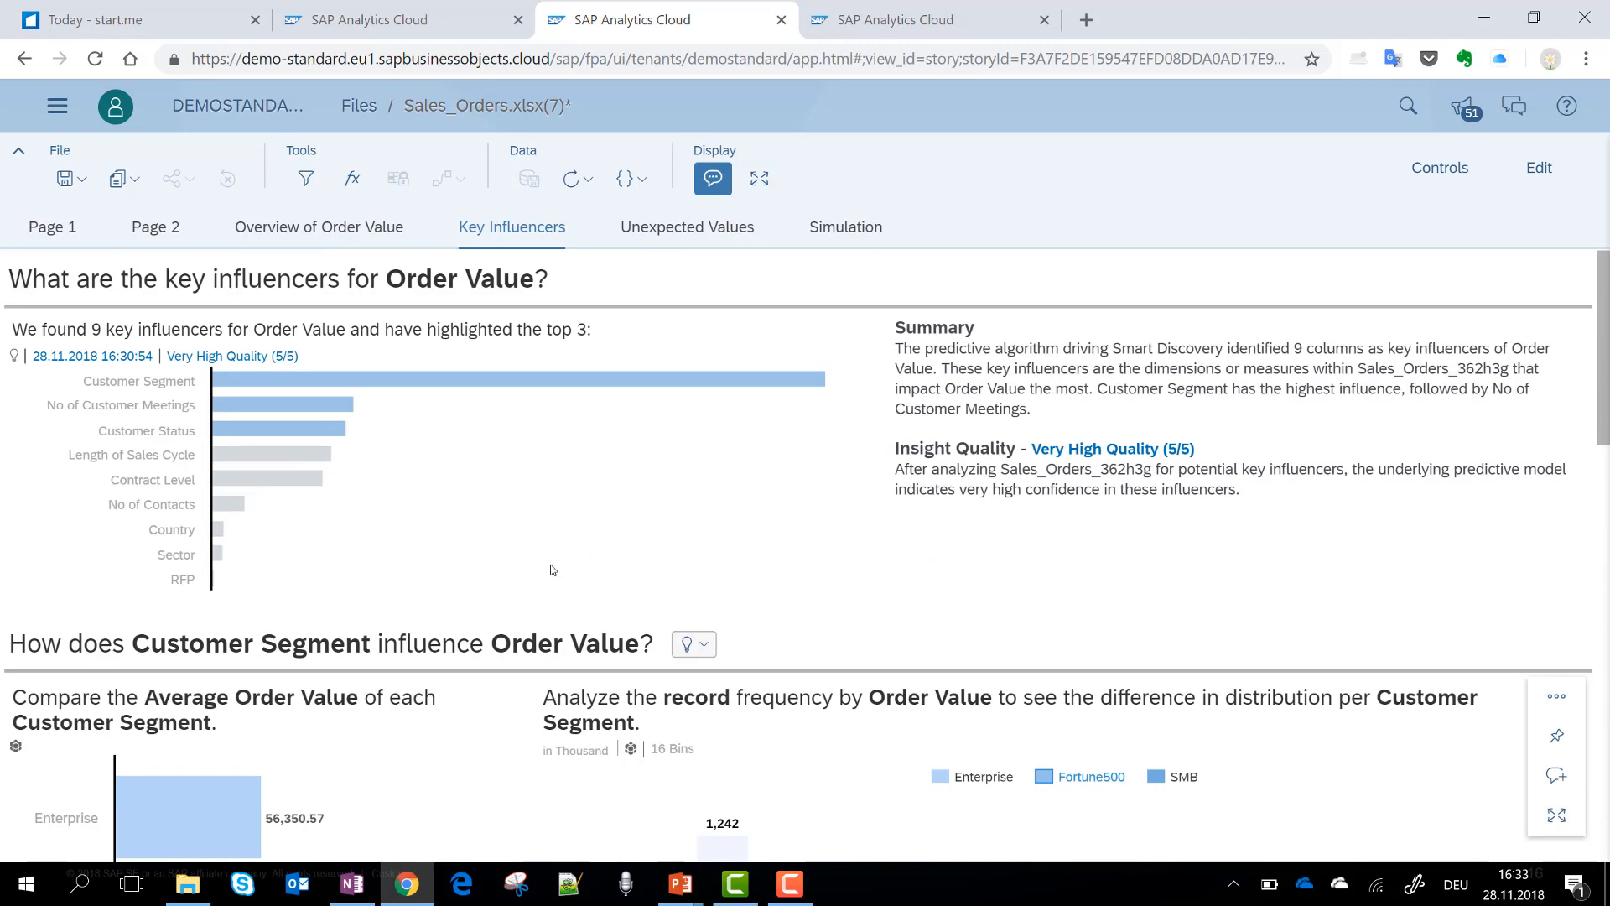
- Open the Unexpected Values page and examine the unexpected records table and the actual versus expected Order Value charts
{"action": "left_click", "coordinate": [670, 229]}
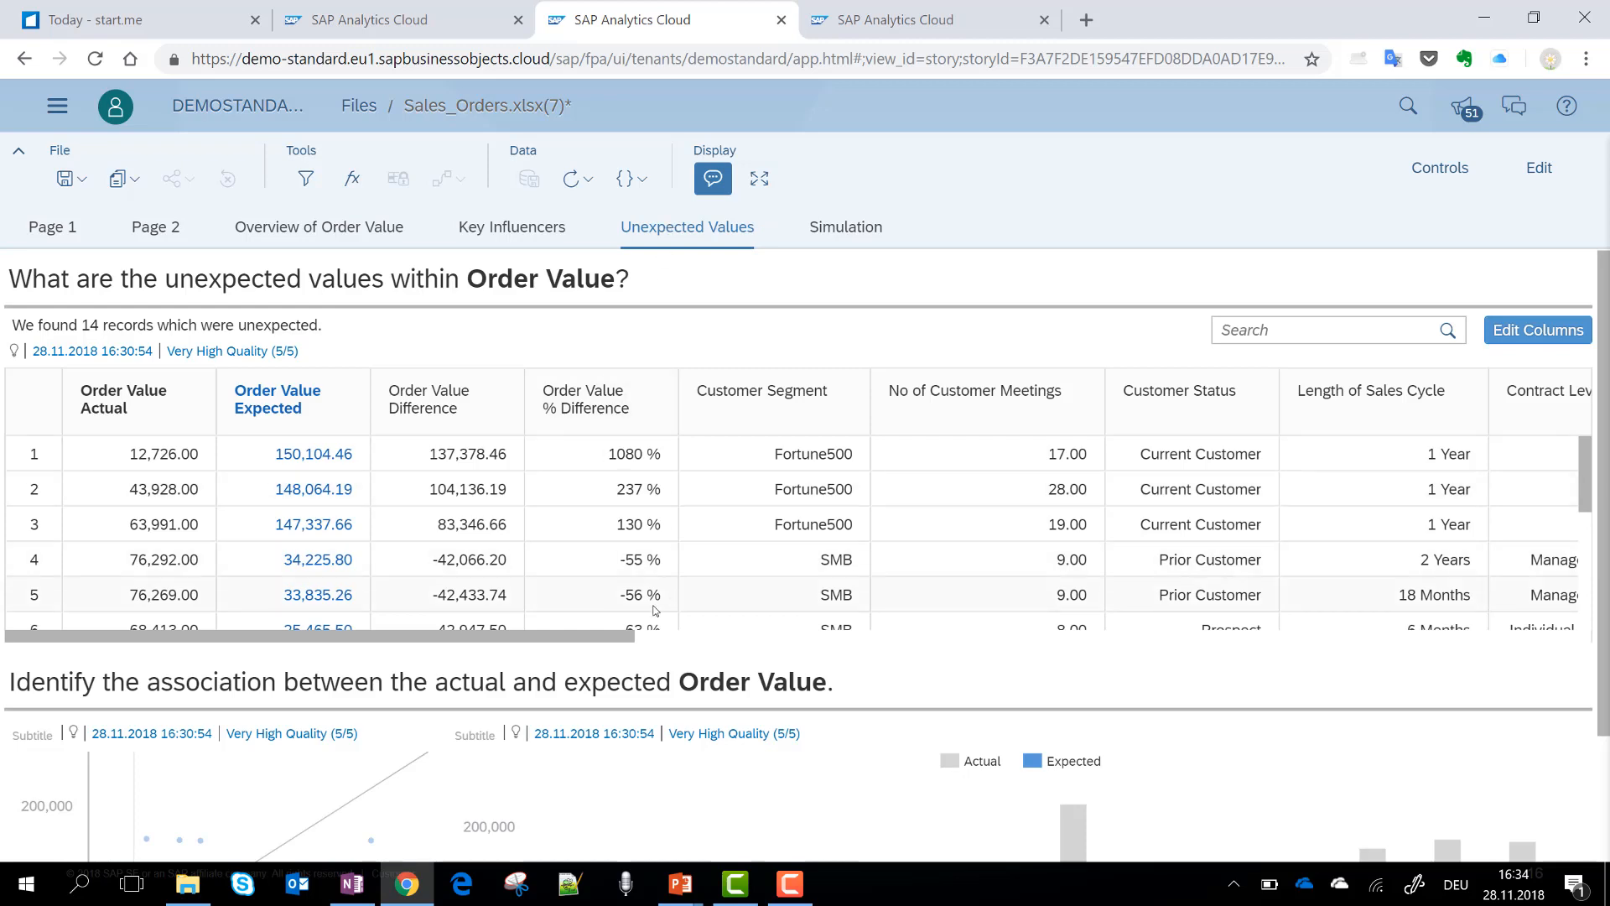
{"action": "scroll", "coordinate": [653, 616], "scroll_direction": "down", "scroll_amount": 3}
{"action": "scroll", "coordinate": [576, 777], "scroll_direction": "down", "scroll_amount": 2}
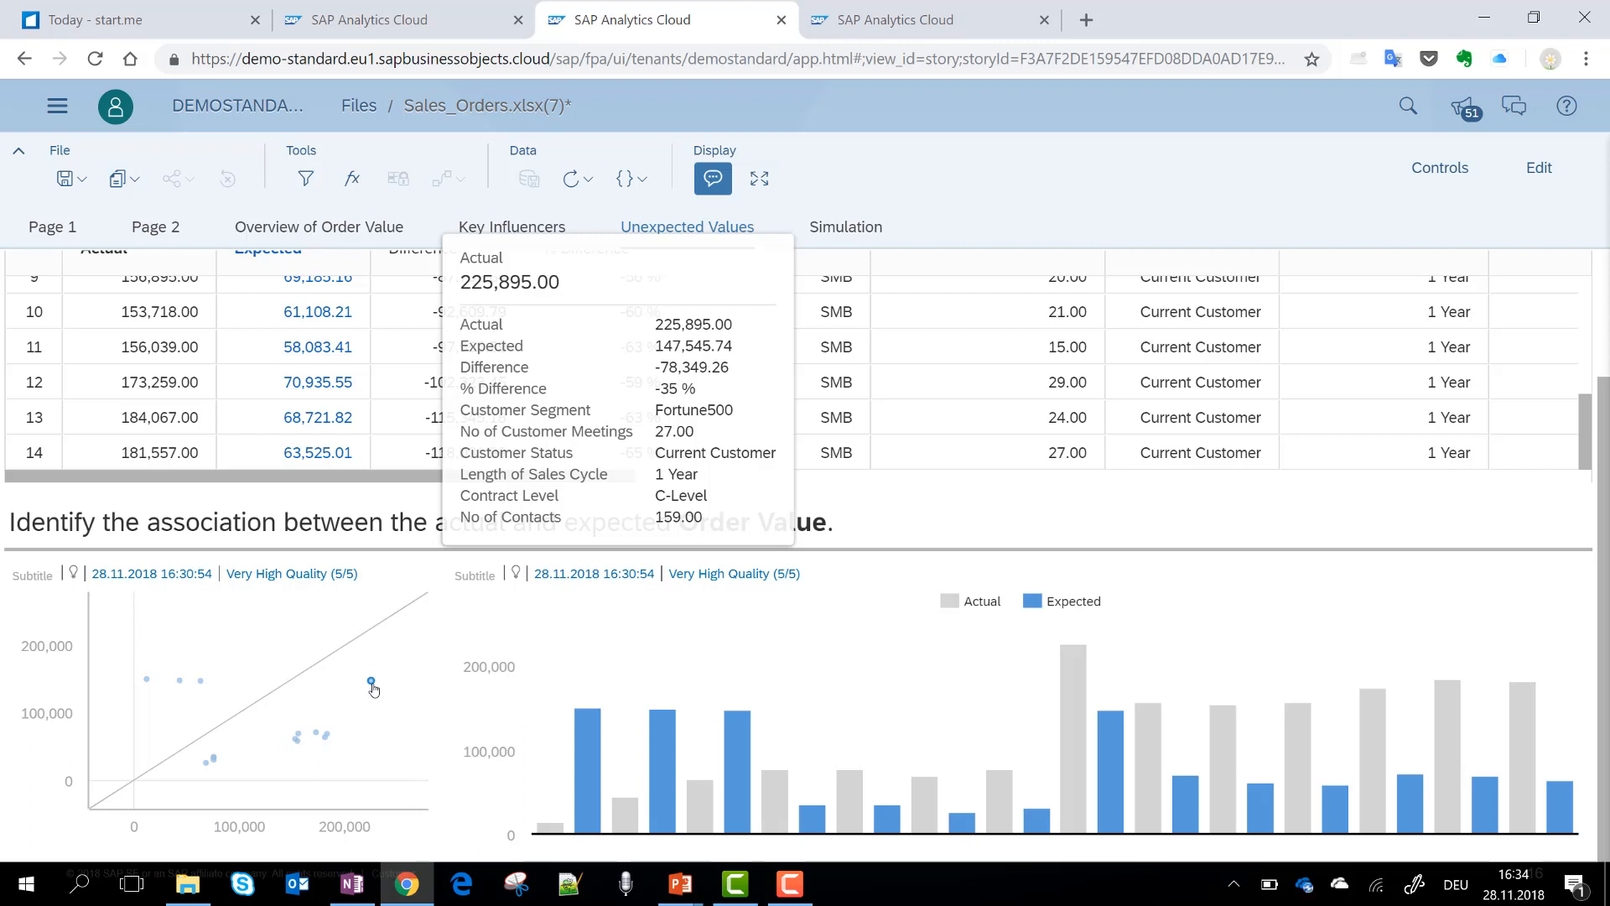
{"action": "mouse_move", "coordinate": [201, 683]}
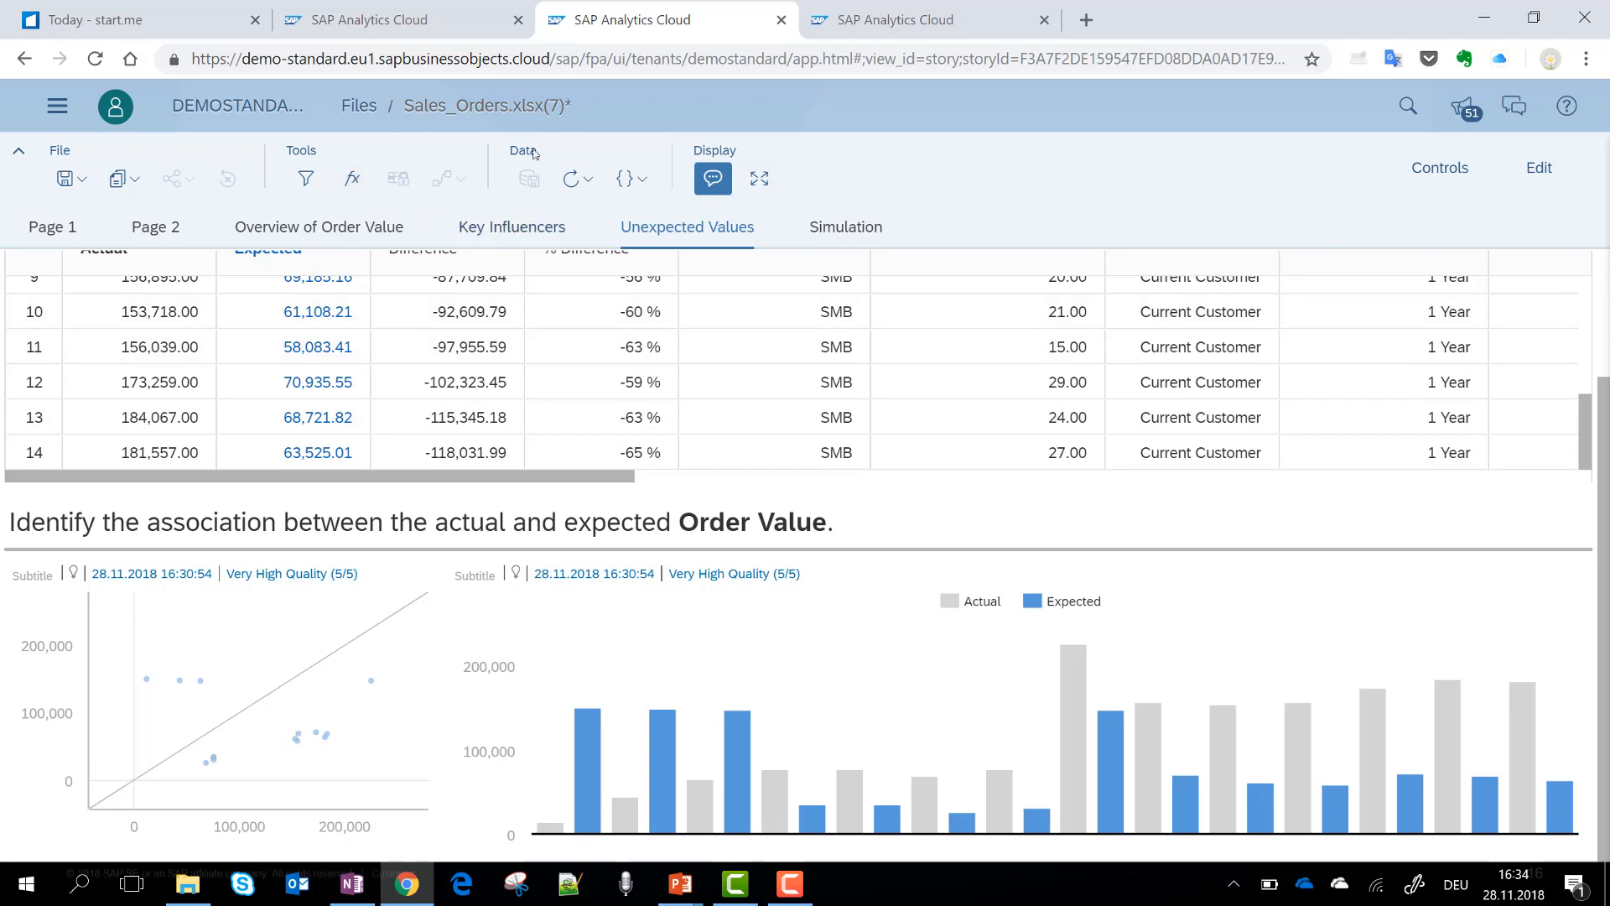
- Open the Simulation page and set the No of Customer Meetings influencer to 10
{"action": "left_click", "coordinate": [845, 234]}
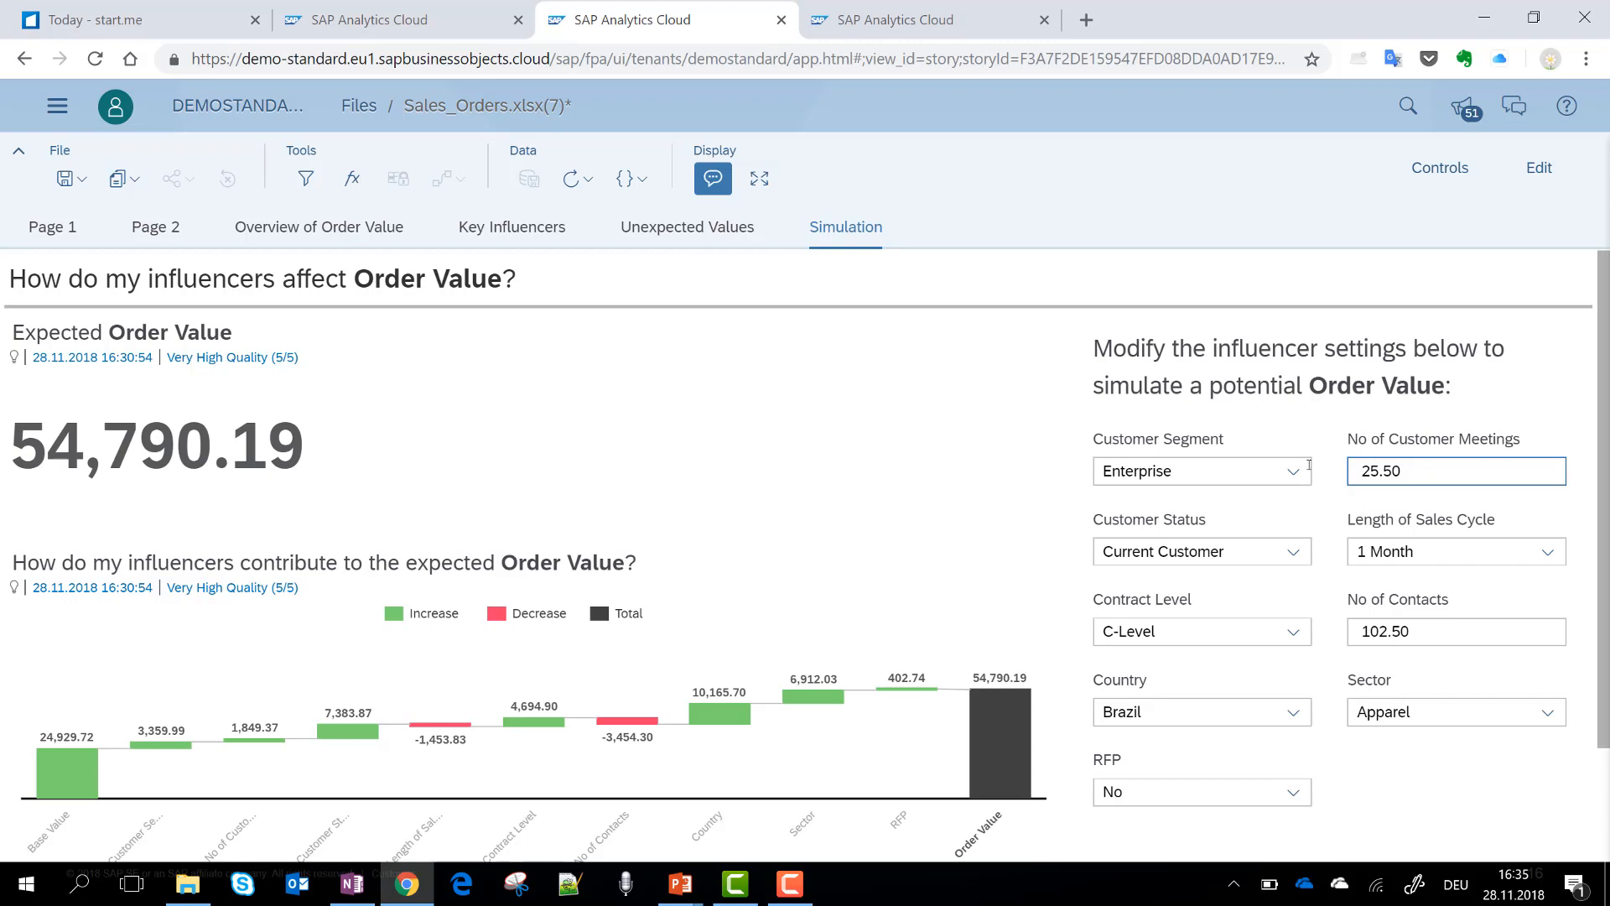
{"action": "left_click", "coordinate": [1384, 470]}
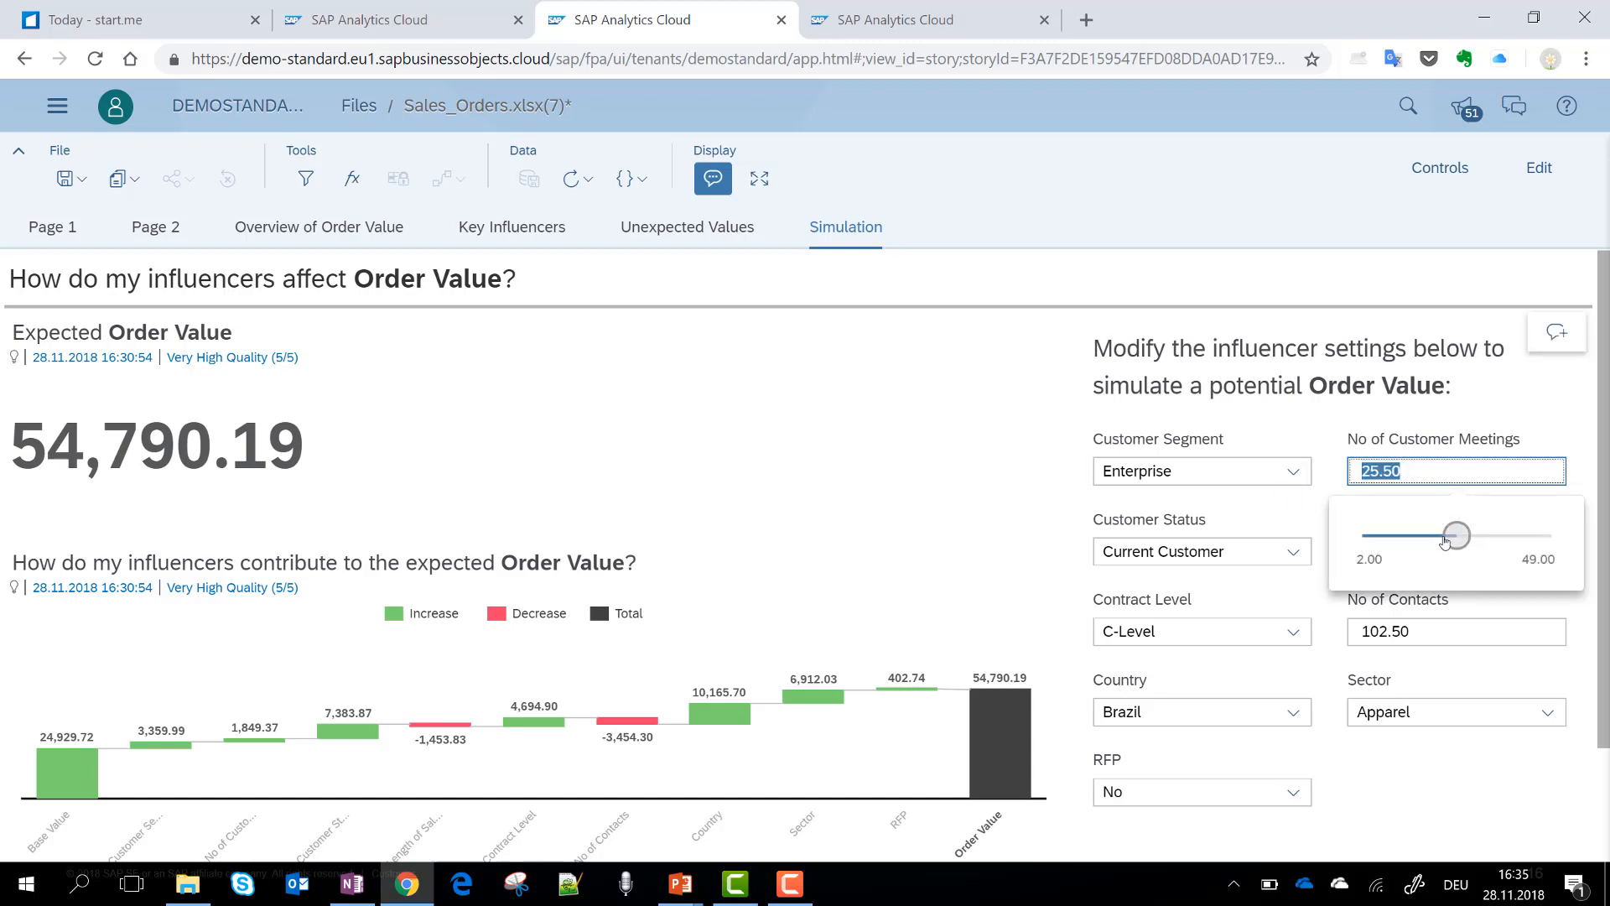
{"action": "type", "text": "10"}
{"action": "key", "text": "Tab"}
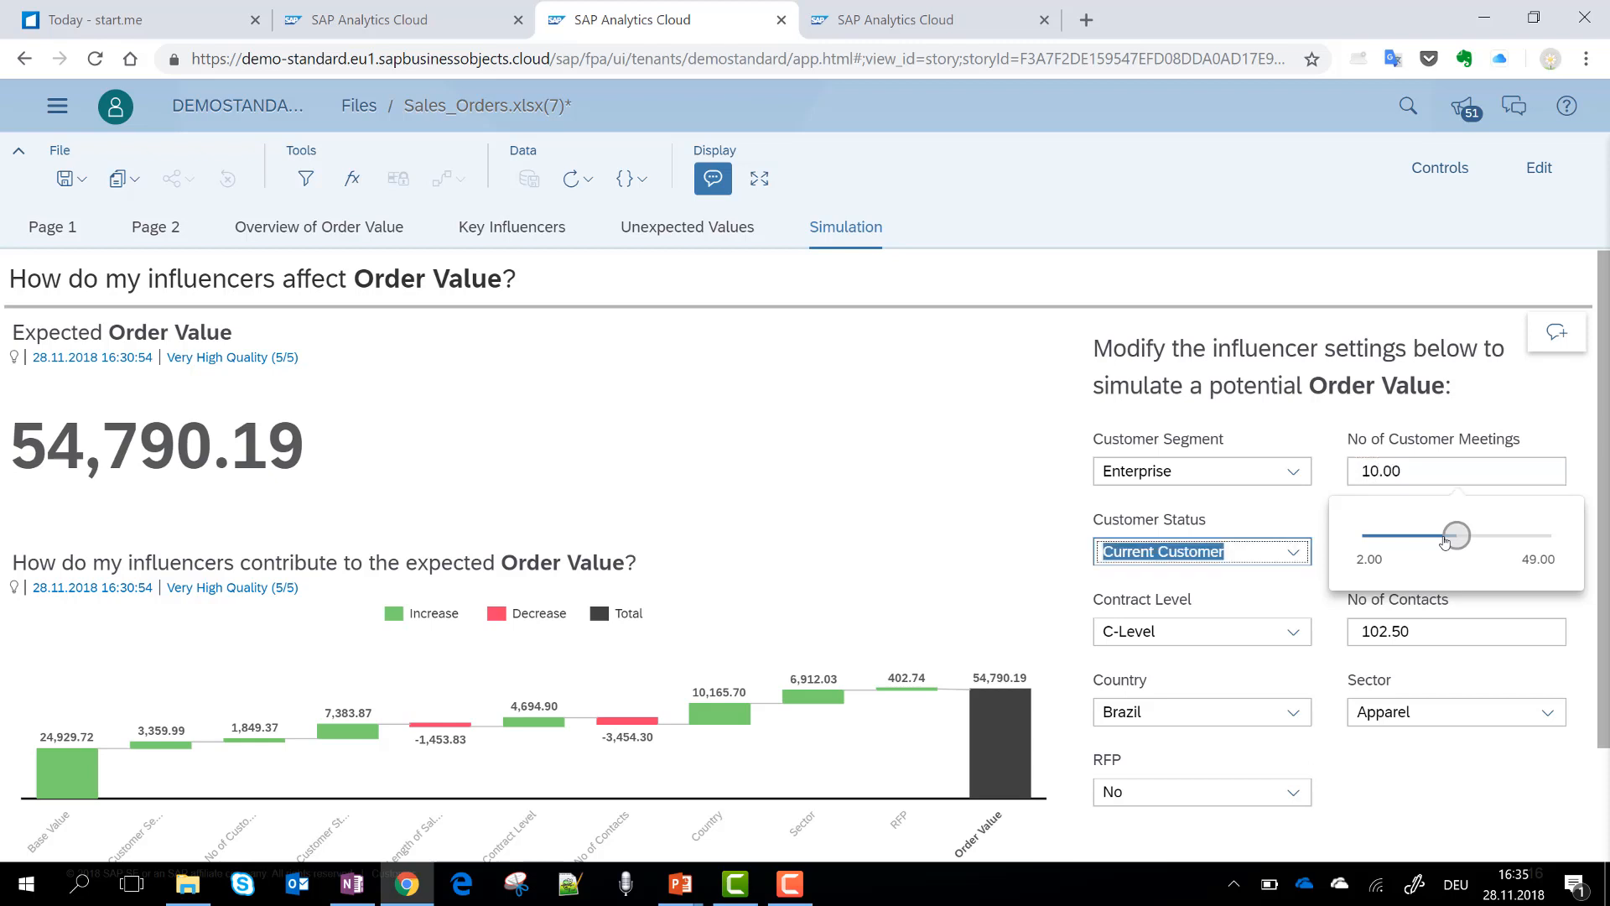